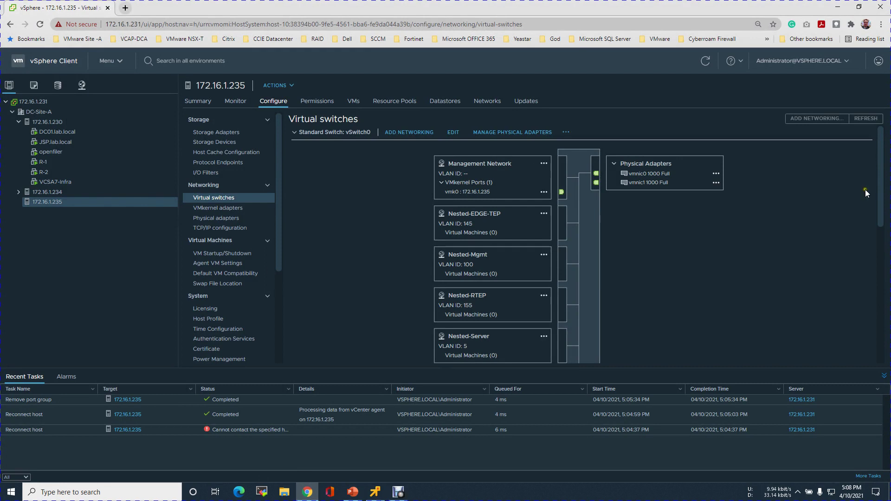
Step: Scroll through host 172.16.1.235's vSwitch0 diagram of port groups and physical adapters
left_click_drag(878, 192, 879, 144)
Step: Create virtual machine port group Uplink-1-VLAN-160 on vSwitch0, tagged with VLAN ID 160
left_click(416, 135)
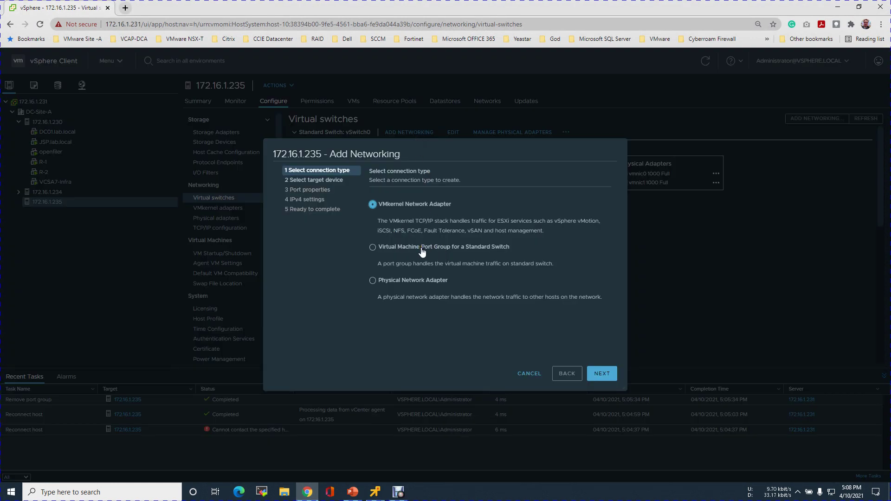
left_click(432, 247)
left_click(601, 373)
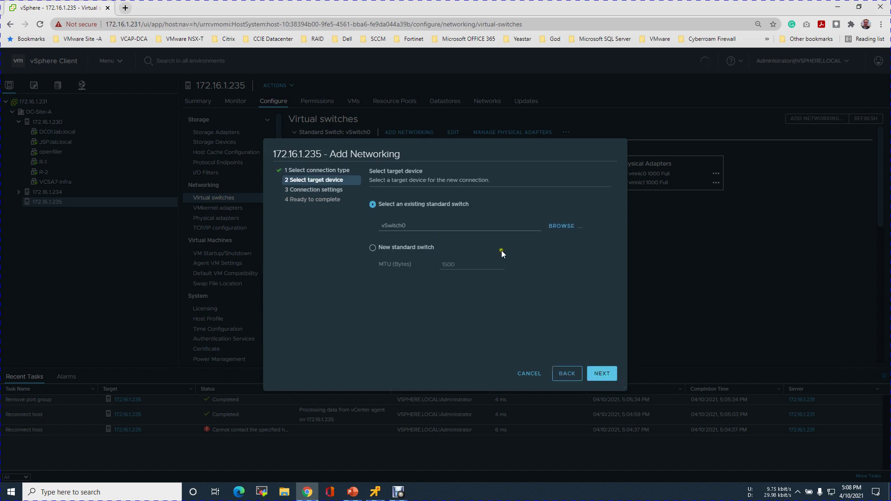
left_click(593, 373)
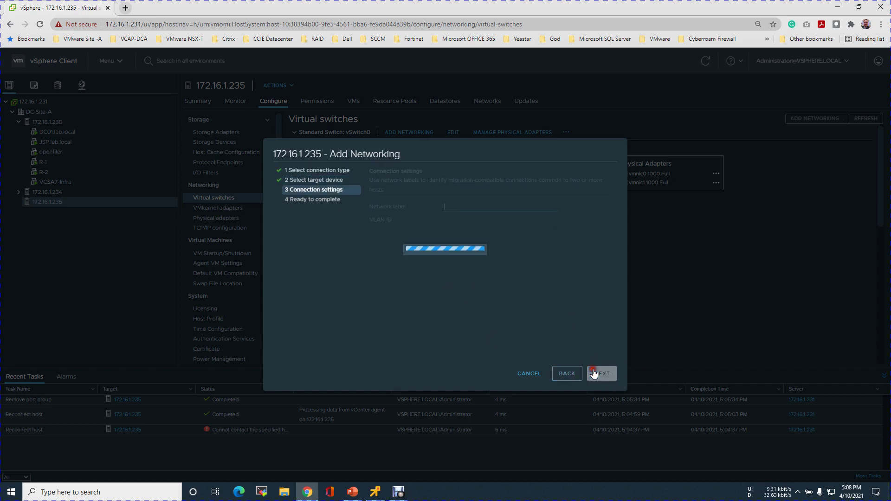
type("Uplink-1-VLAN")
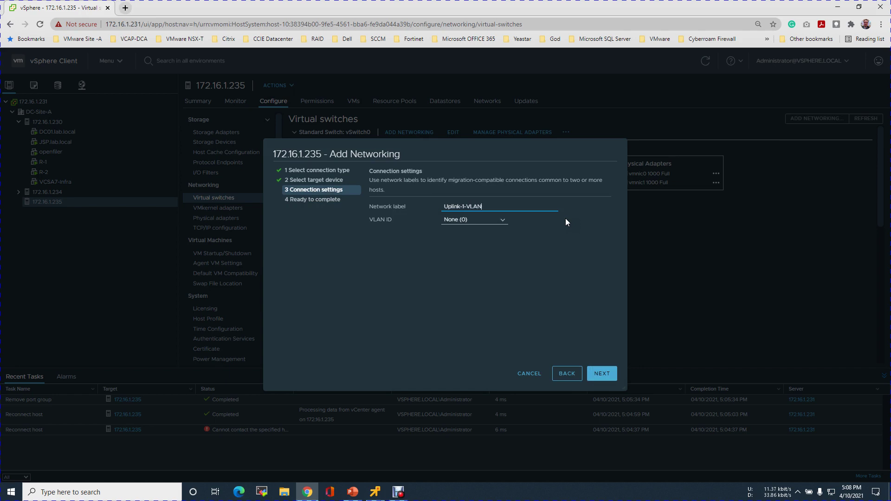
type("-160")
left_click(477, 219)
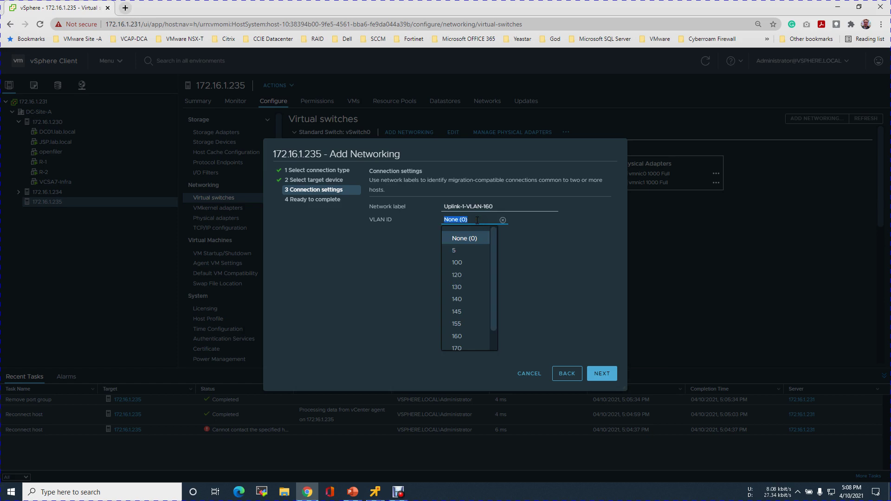
type("160")
left_click(563, 262)
left_click(603, 377)
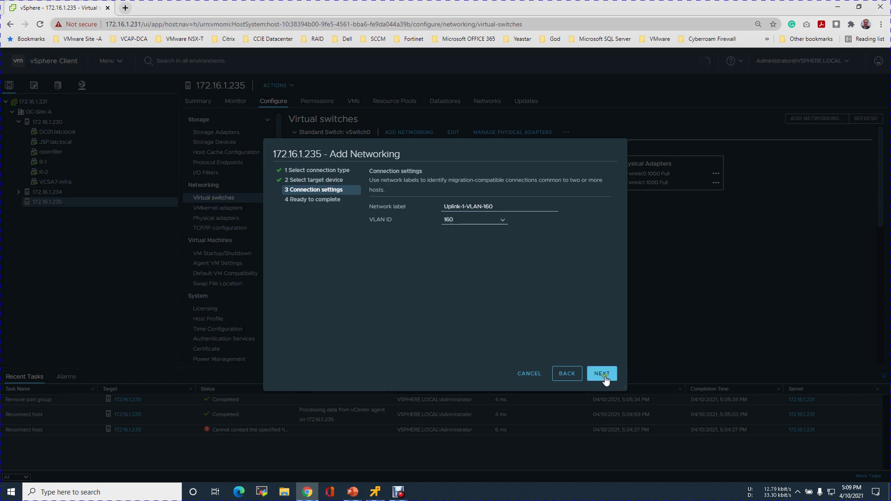
left_click(603, 376)
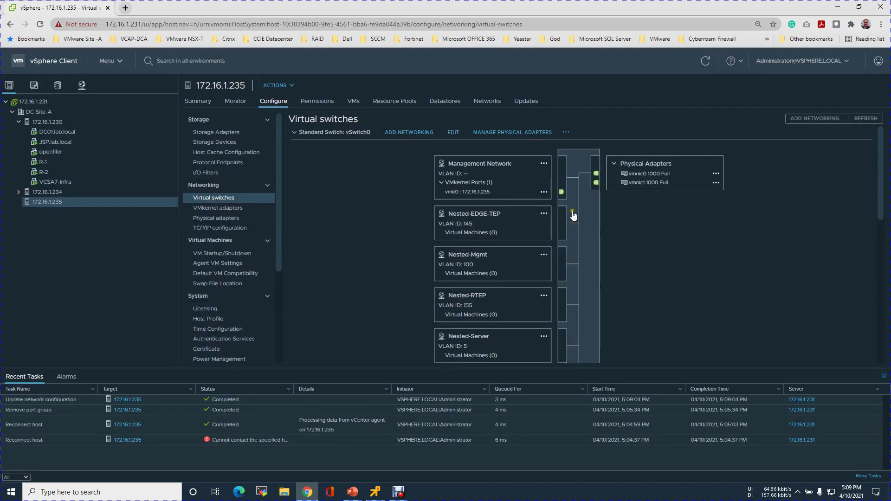
Step: Create virtual machine port group UPlink-2-VLAN-170 on vSwitch0, tagged with VLAN ID 170
left_click(417, 132)
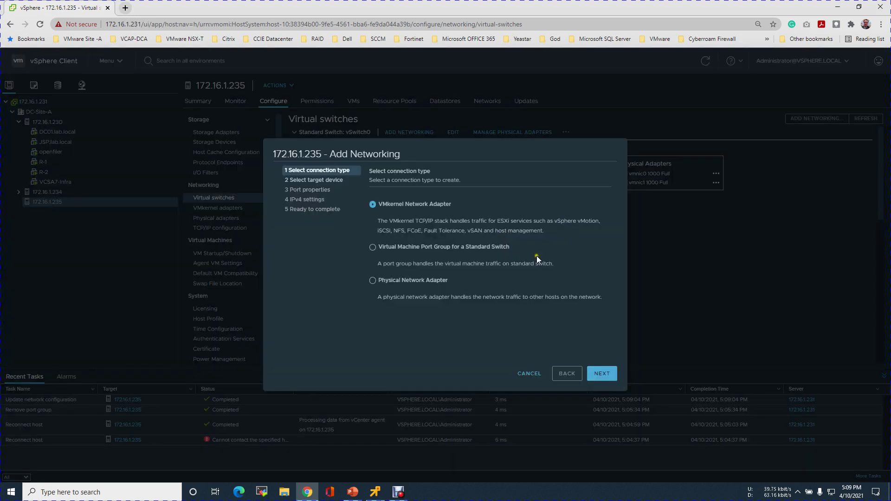
left_click(403, 247)
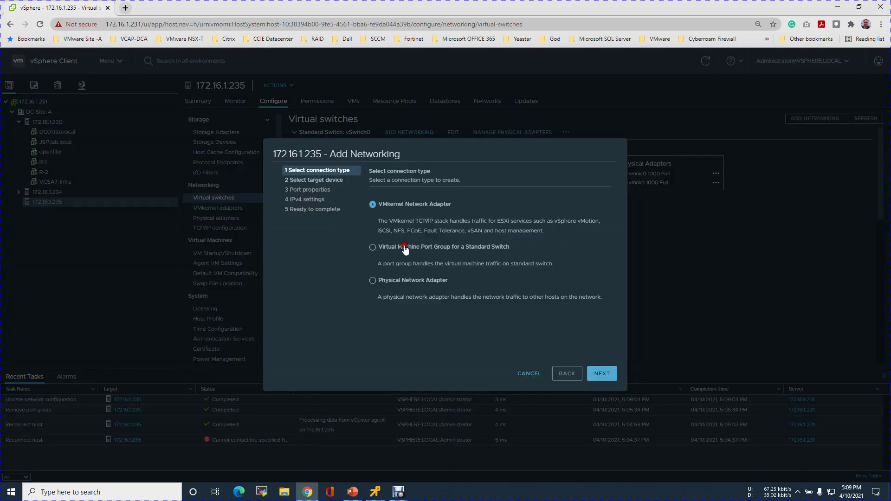
left_click(602, 374)
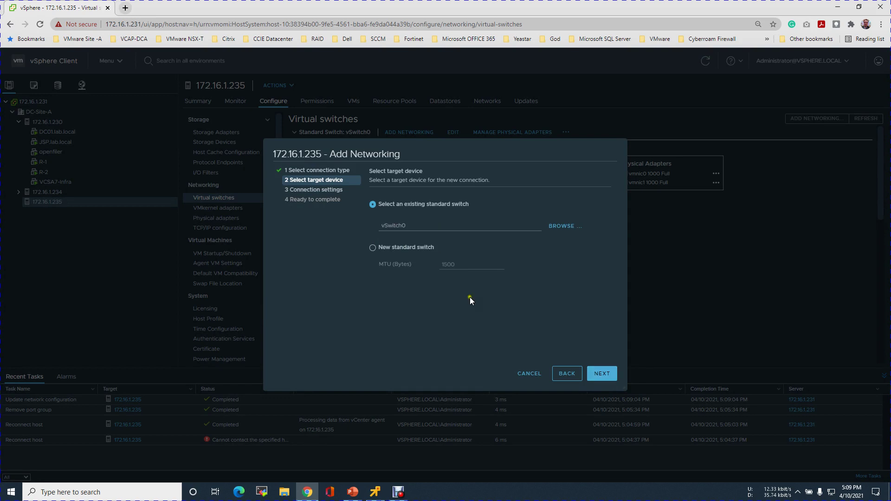
left_click(594, 369)
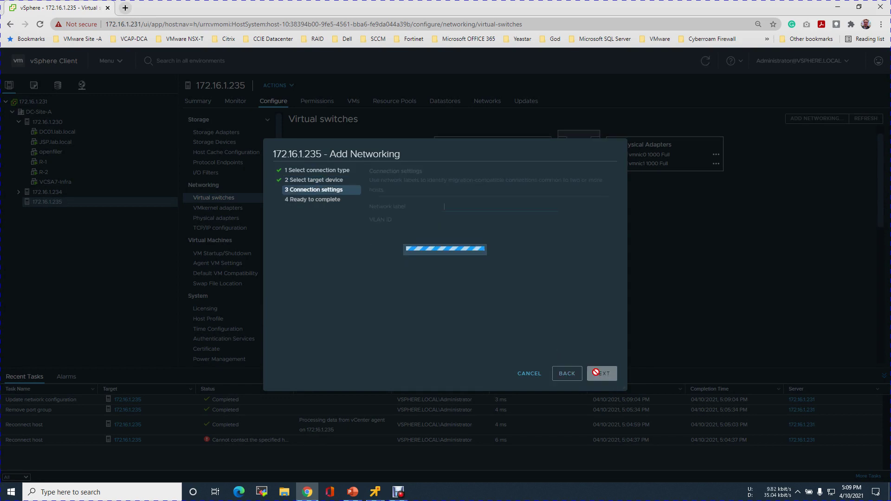
type("U")
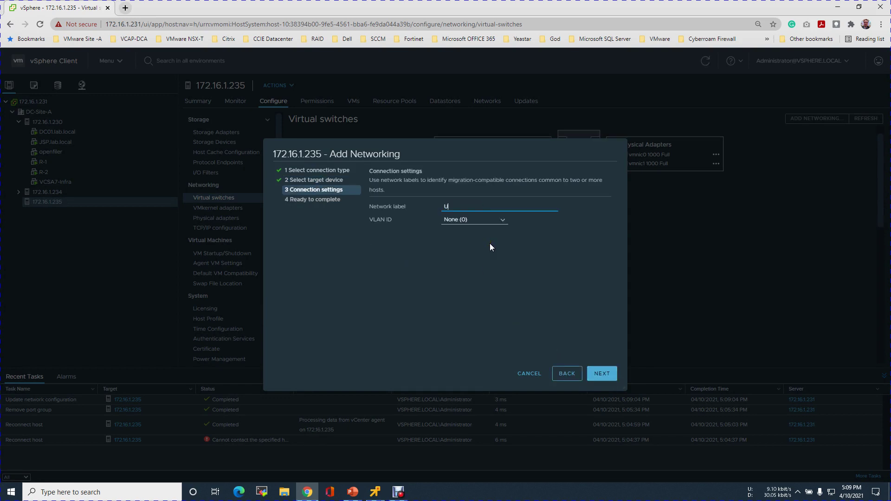
type("Plink-2-VLAN-170")
left_click(470, 221)
type("170")
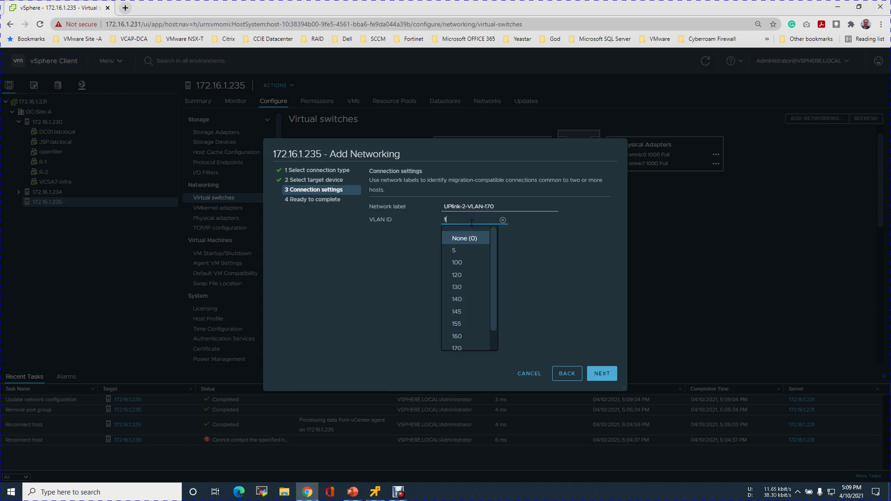
left_click(542, 249)
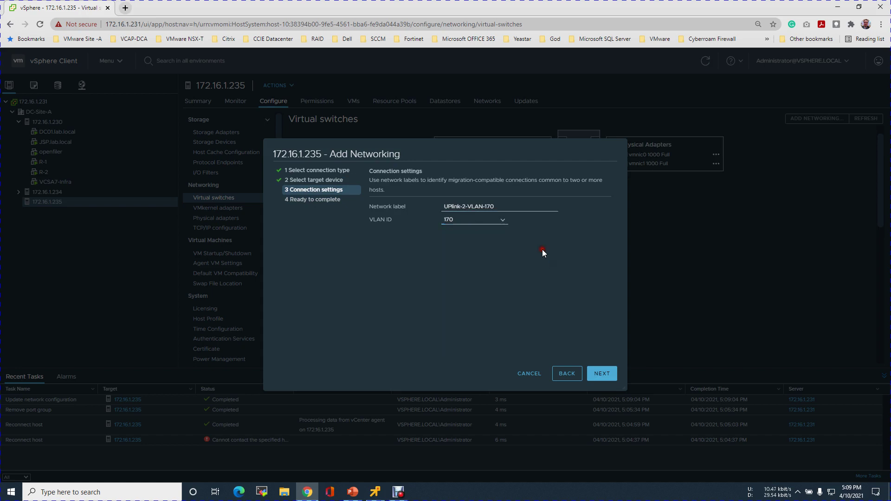
left_click(603, 374)
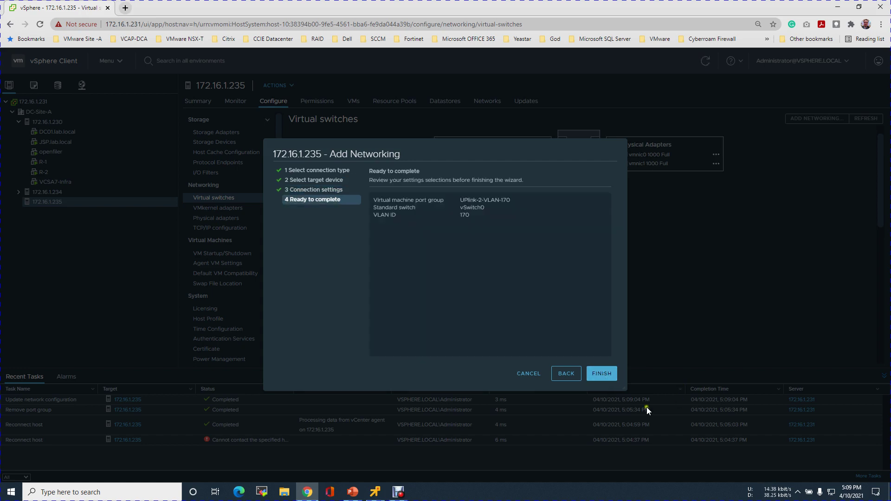
left_click(601, 369)
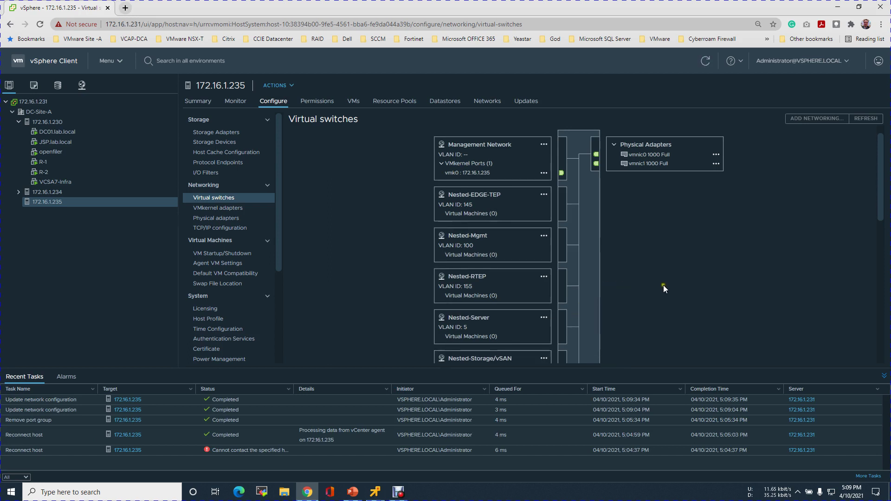
Step: Start an OVF deployment on host 172.16.1.235 from the local file vyos-1.1.8-amd64.ova
right_click(54, 203)
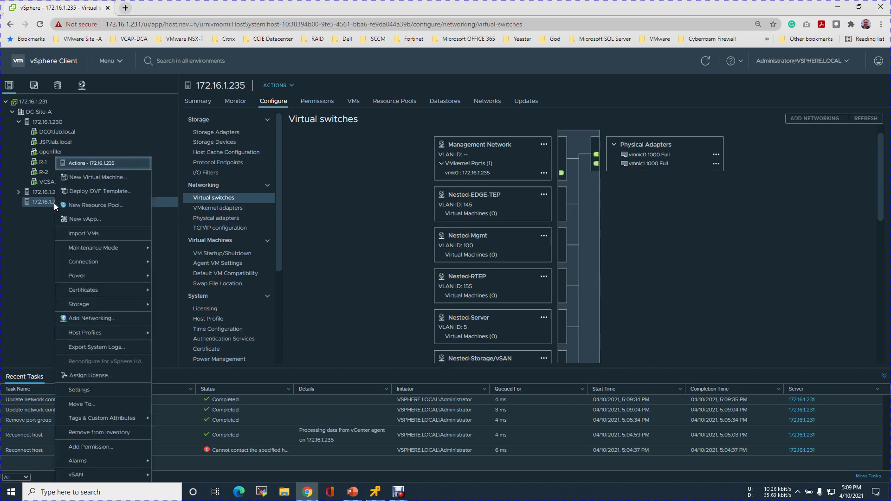
left_click(96, 191)
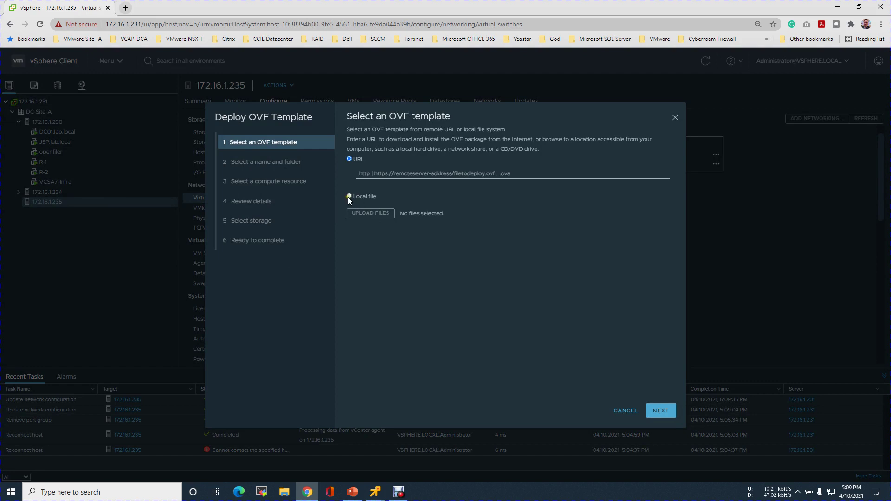
left_click(349, 196)
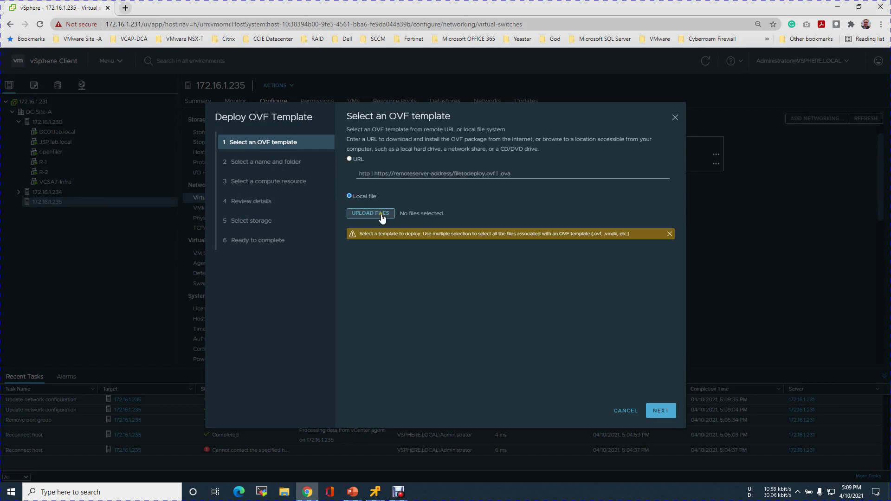
left_click(382, 215)
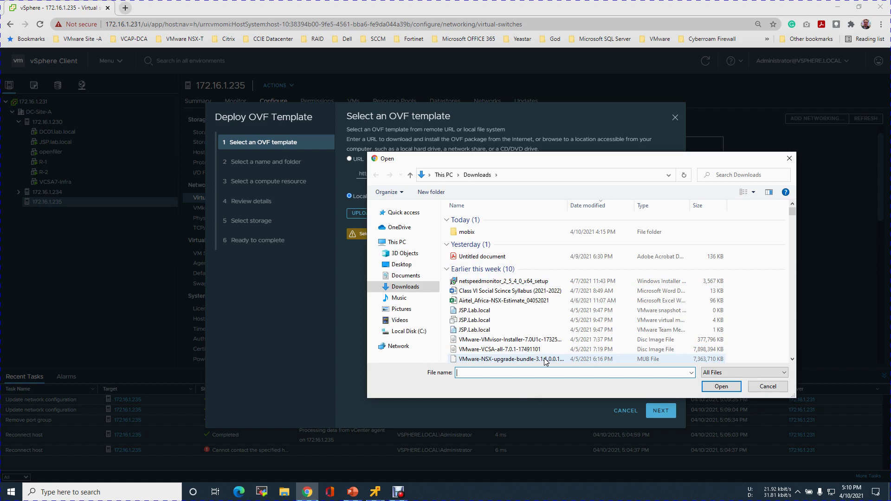
left_click(500, 282)
type("vyos-1.1.8-amd64")
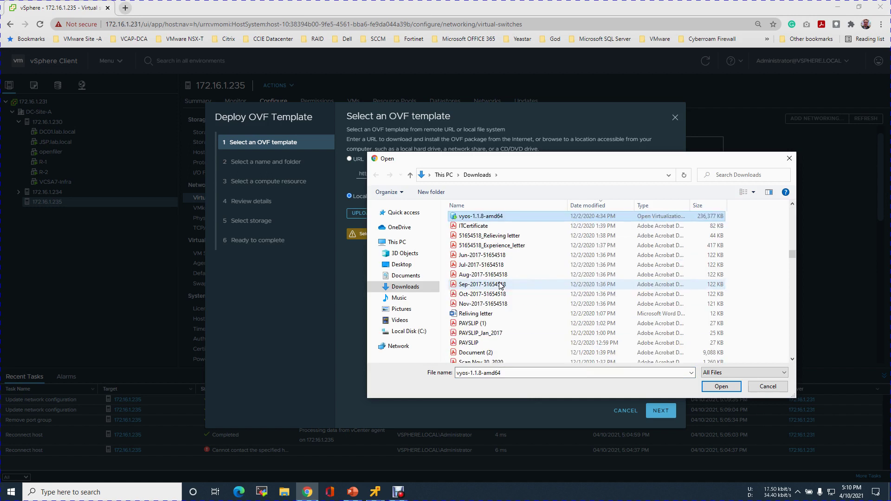
left_click(721, 387)
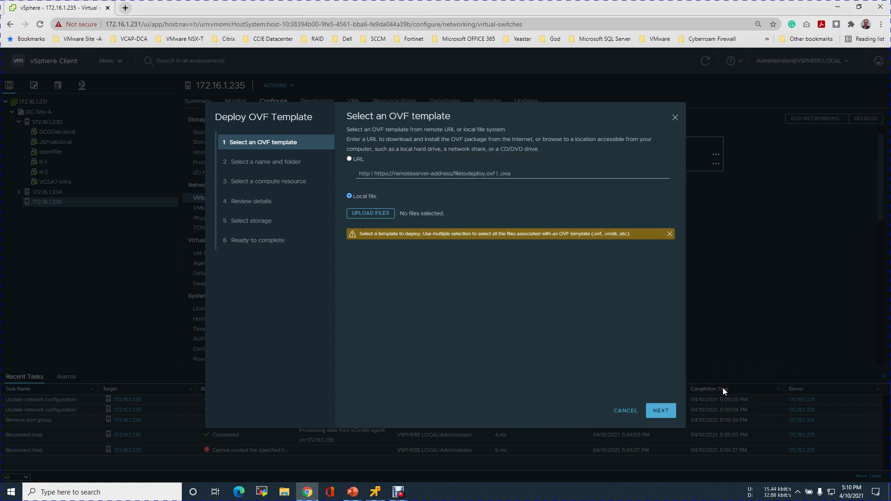
left_click(660, 411)
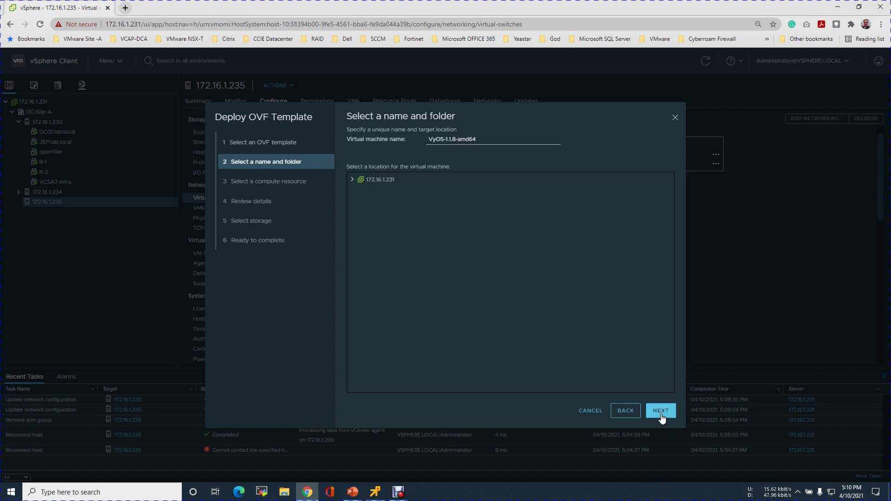
Step: Name the VM R-2.1 and accept DC-Site-A with host 172.16.1.235 as compute resource
left_click_drag(487, 140, 416, 135)
type("R-2.1")
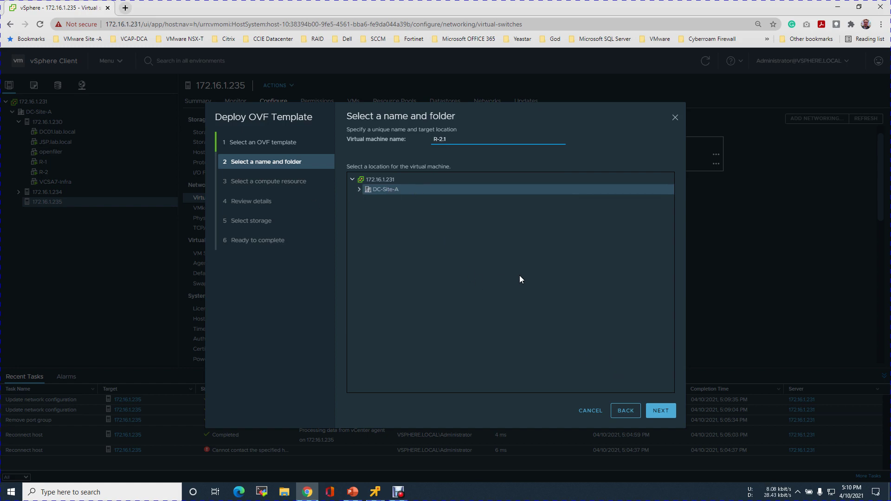
left_click(654, 410)
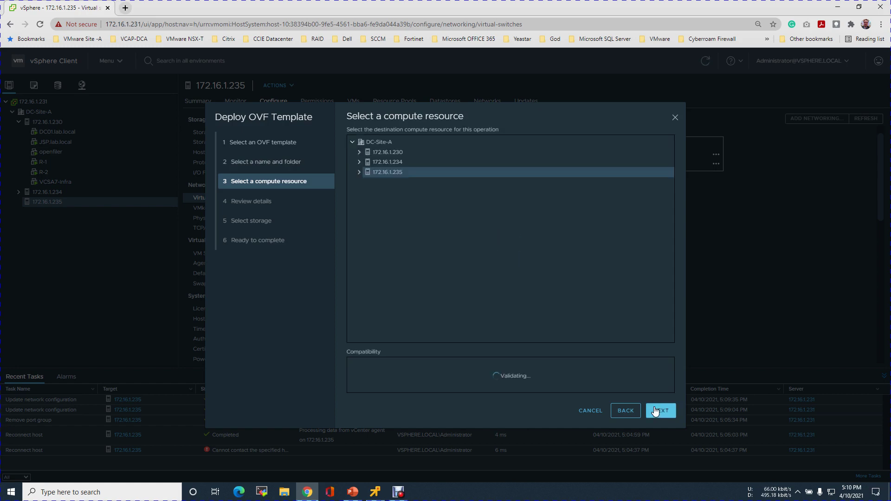
left_click(659, 411)
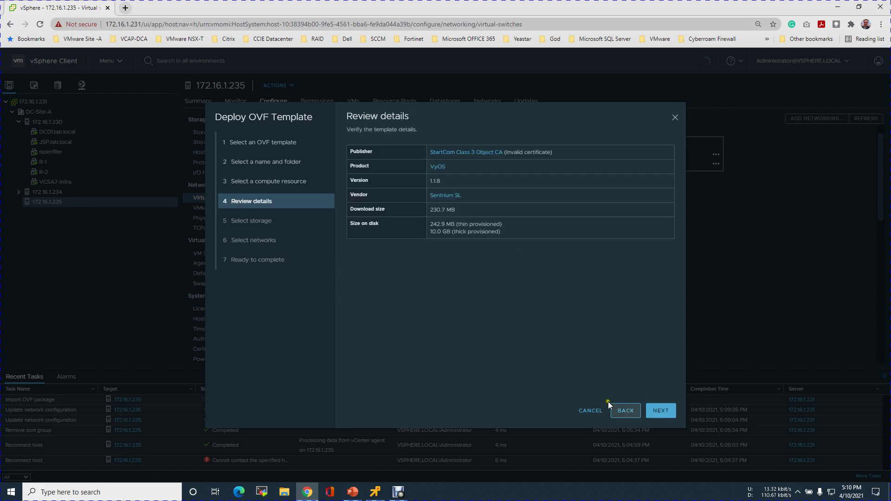
Step: Store it on datastore LS-235-512Gb-S, keep the Uplink-1-VLAN-160 network mapping, and deploy
left_click(659, 410)
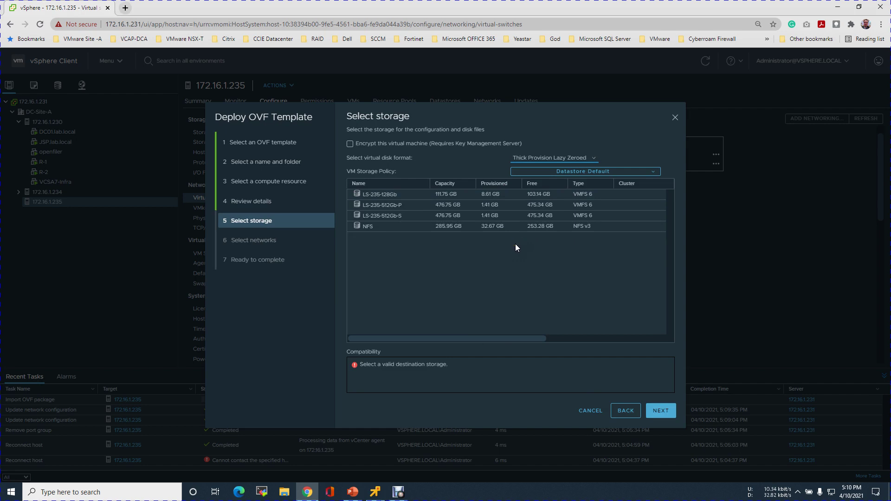
left_click(553, 215)
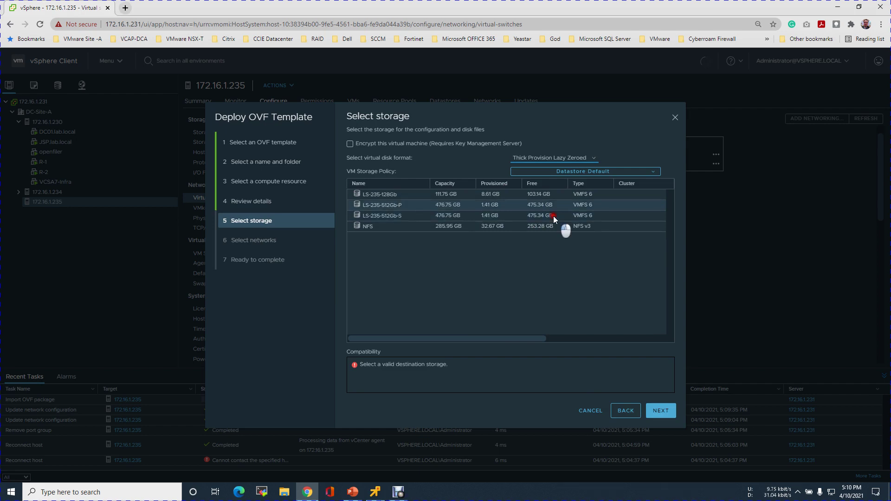
left_click(661, 410)
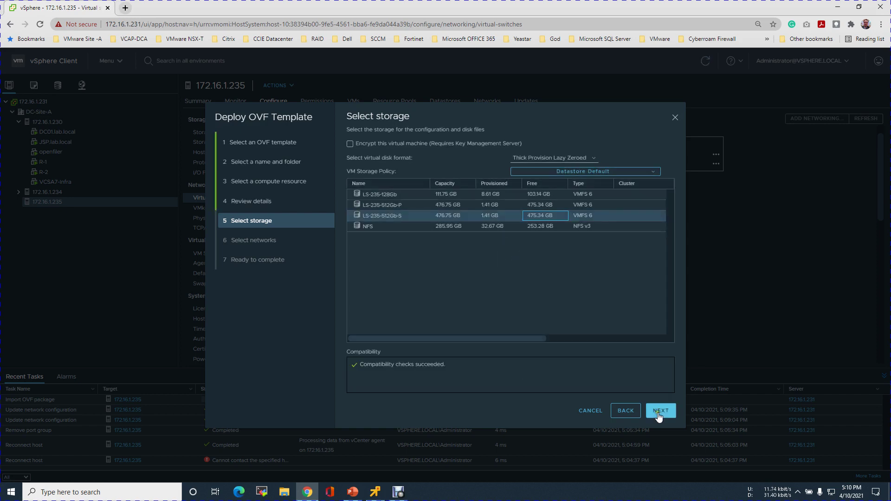
left_click(660, 411)
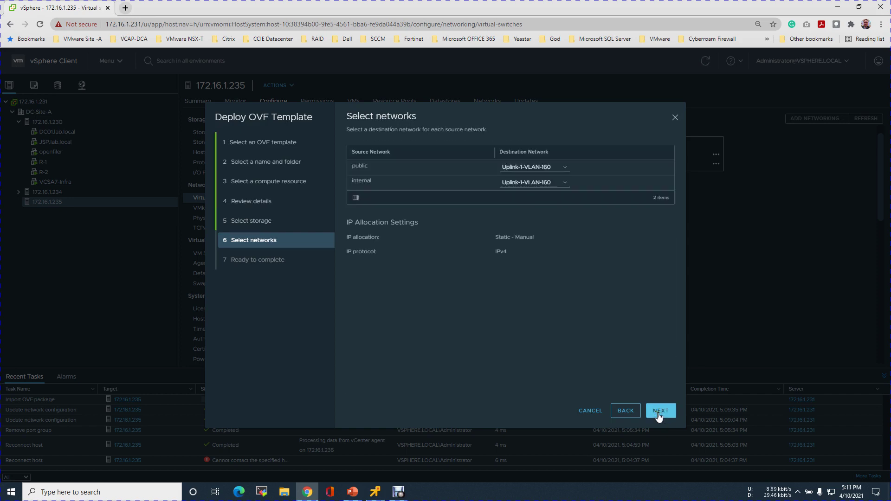
left_click(659, 410)
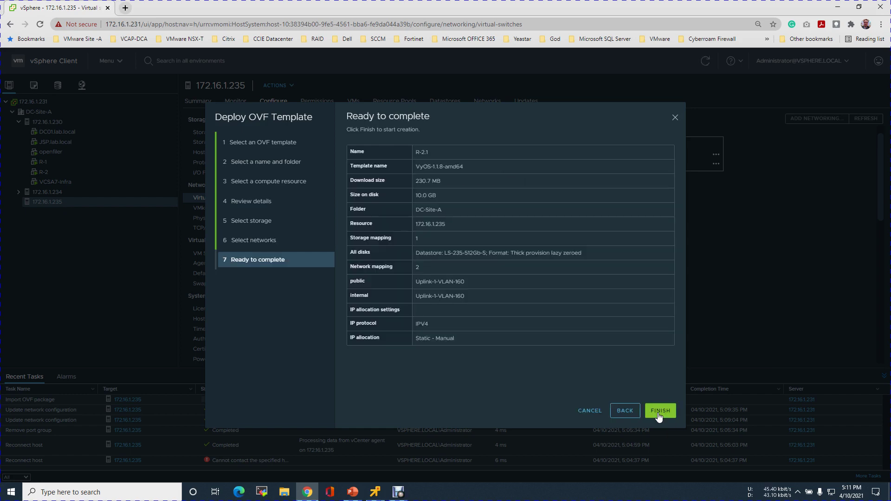
left_click(659, 411)
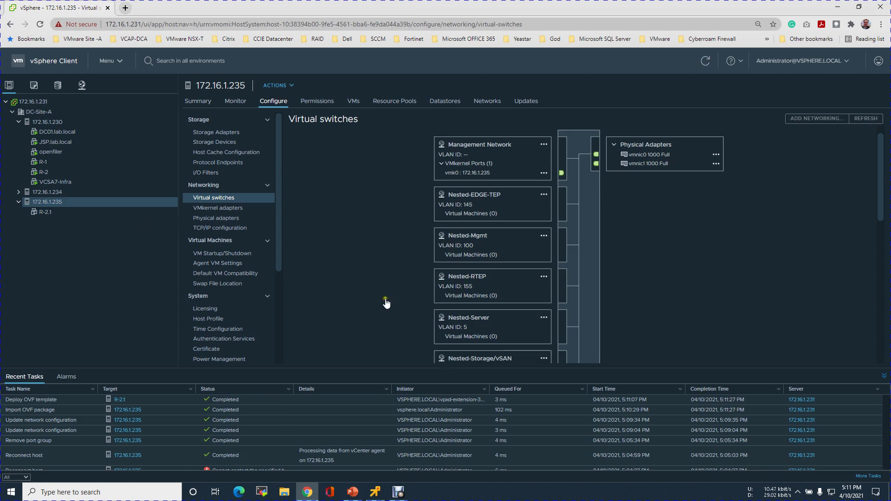
Step: Rename the DC-Site-A datacenter to Infra
left_click(48, 113)
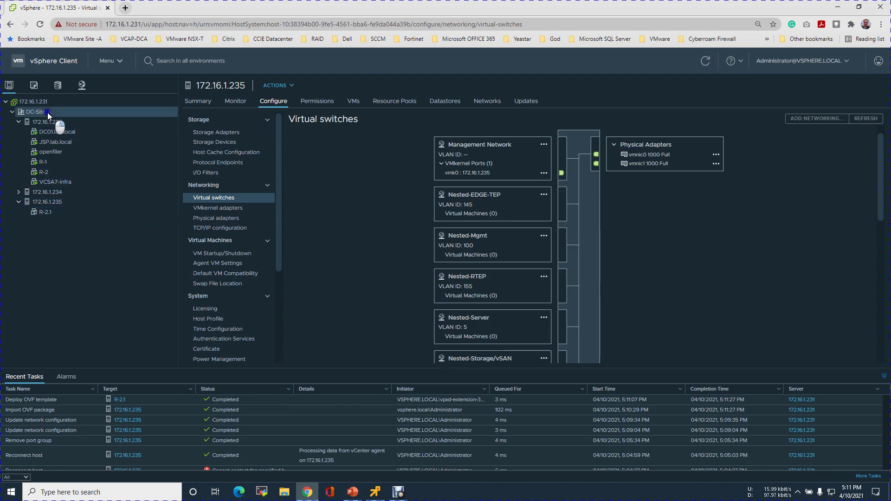
right_click(48, 113)
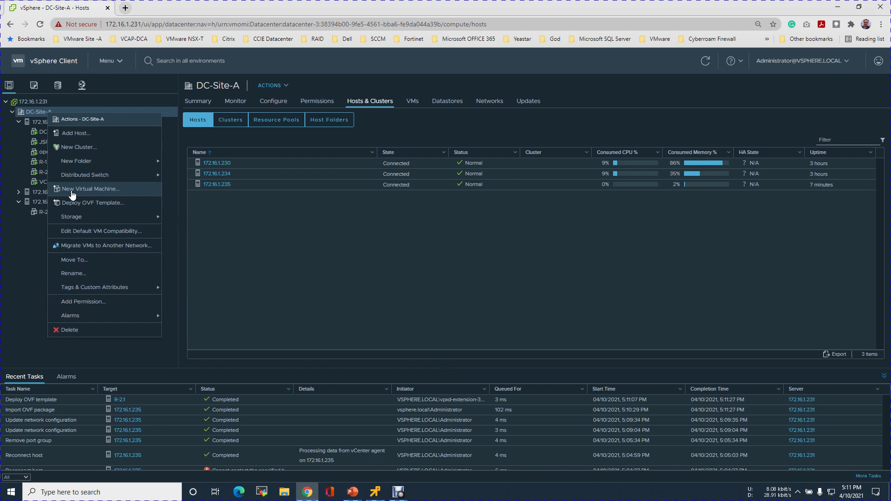
left_click(73, 276)
left_click(400, 258)
type("Infra")
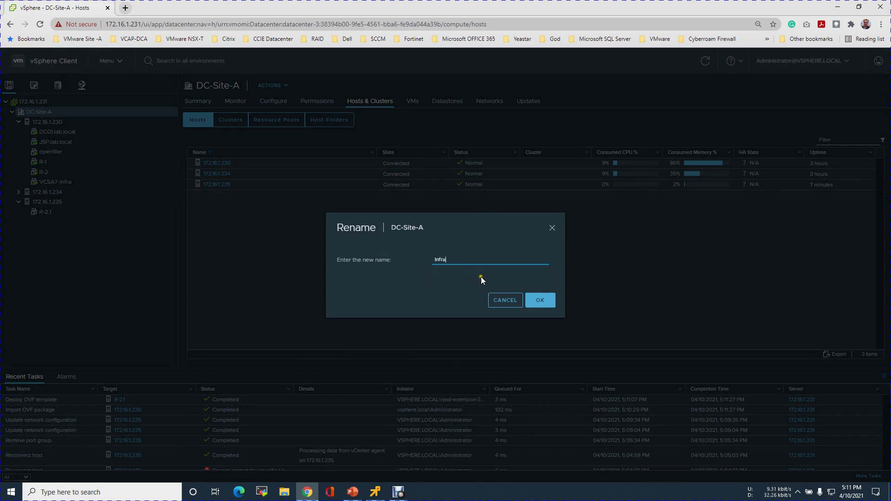
left_click(538, 301)
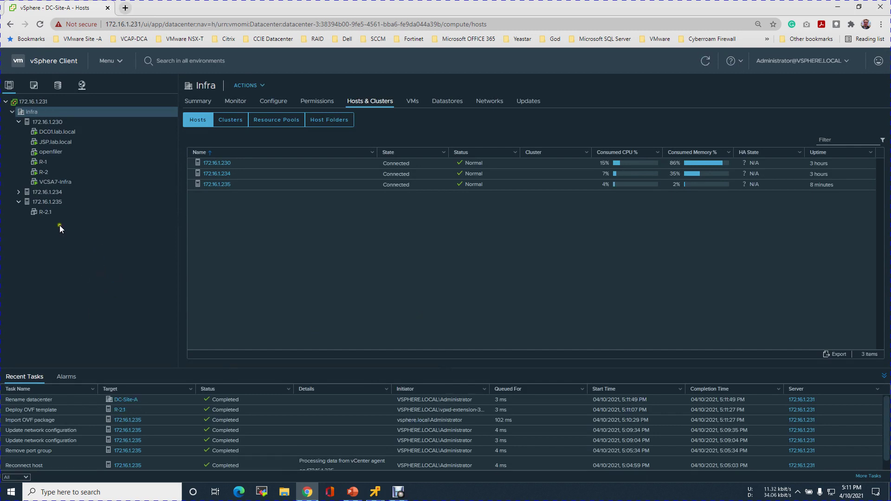
Step: Check R-2.1's summary showing it powered off, then bring up the PowerPoint lab slides
left_click(51, 212)
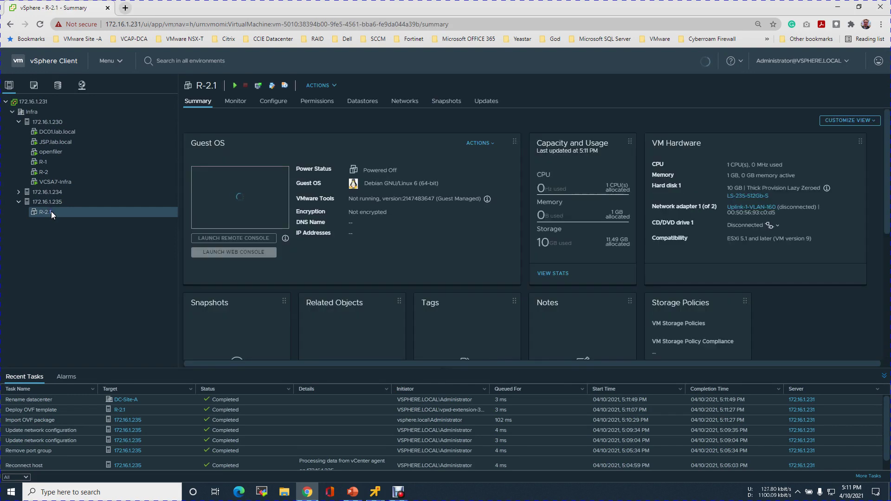
right_click(51, 213)
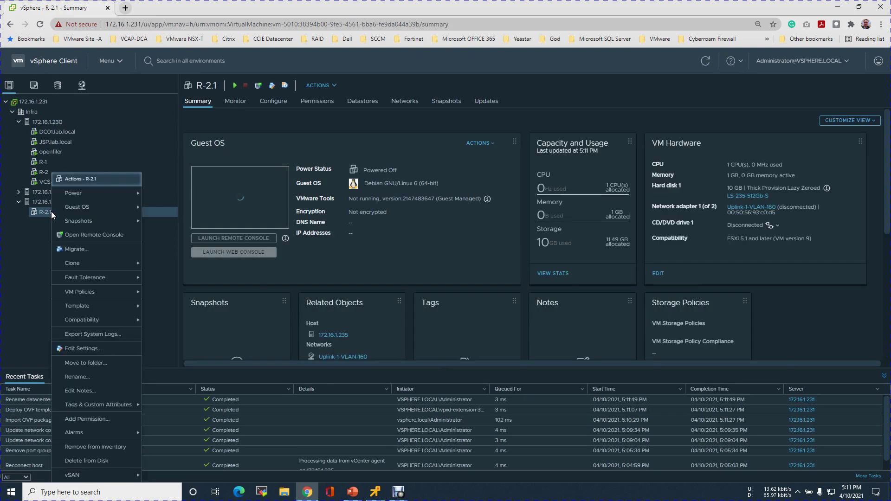
left_click(26, 242)
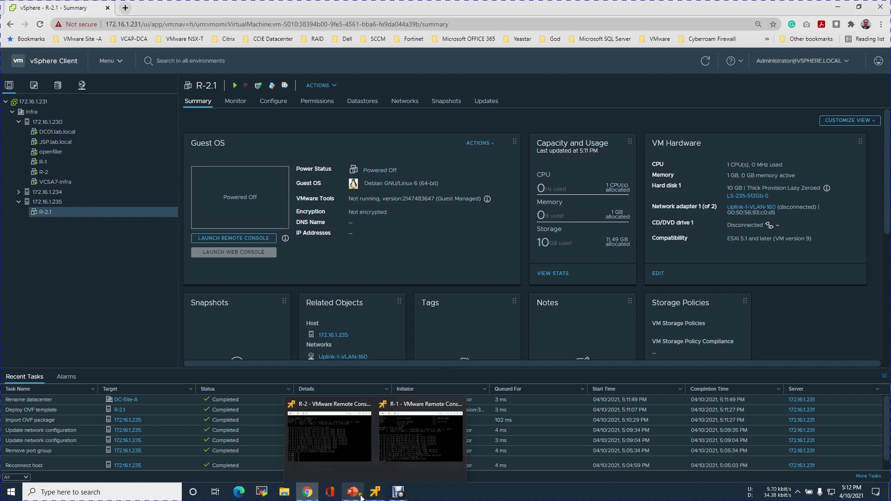
left_click(352, 492)
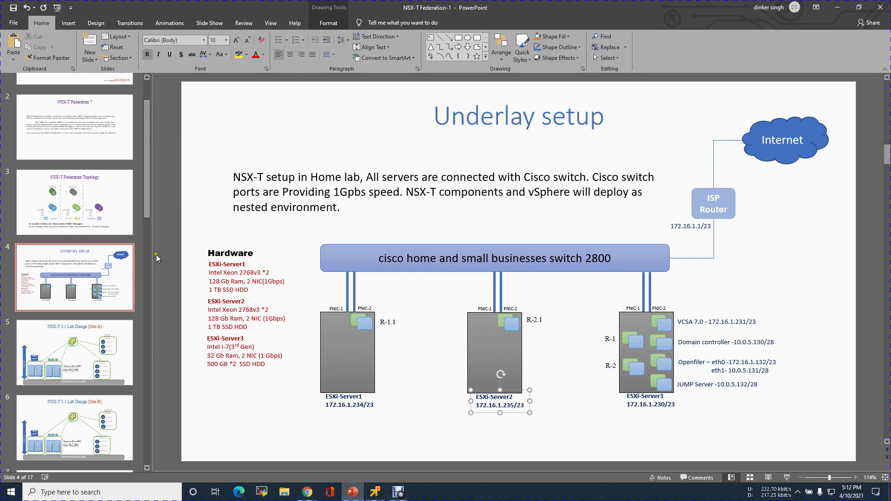
Step: Review slide 10's Site-A/Site-B diagram of R-2.1's eth4 VLANs, then return to vSphere
left_click_drag(146, 212, 144, 353)
left_click(75, 262)
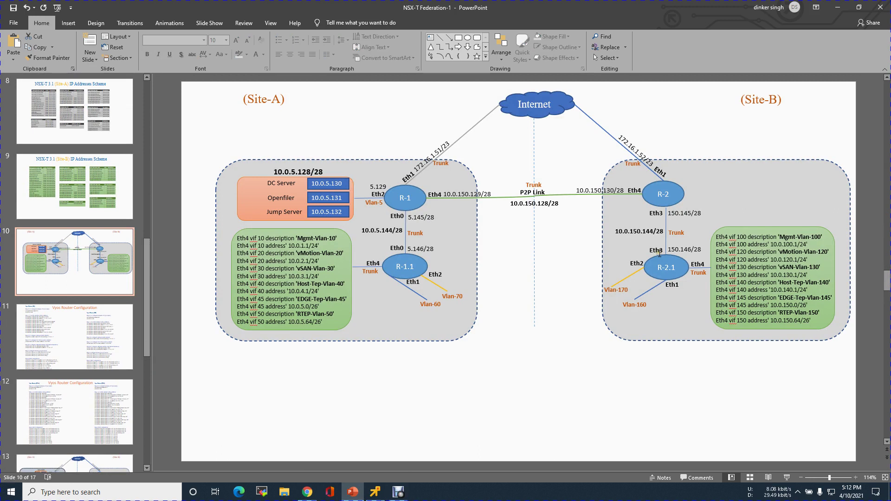
left_click(838, 7)
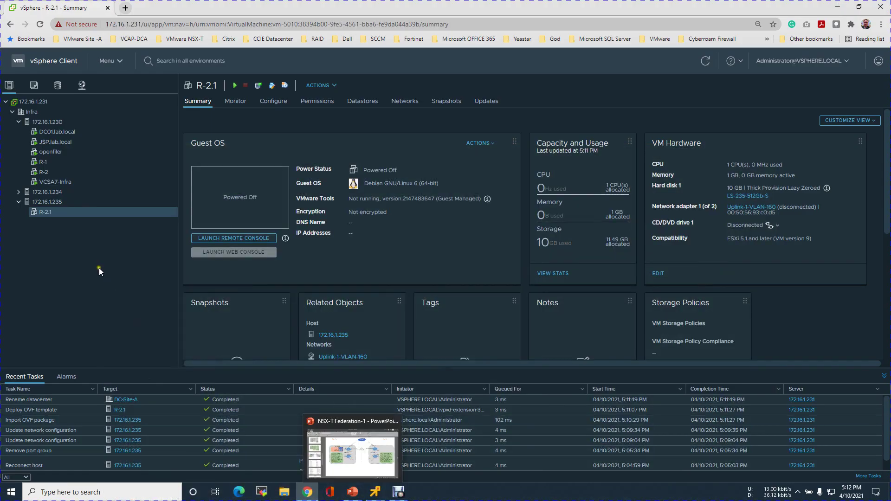
Step: In R-2.1's Edit Settings, add three network adapters, each defaulting to Uplink-1-VLAN-160
right_click(86, 213)
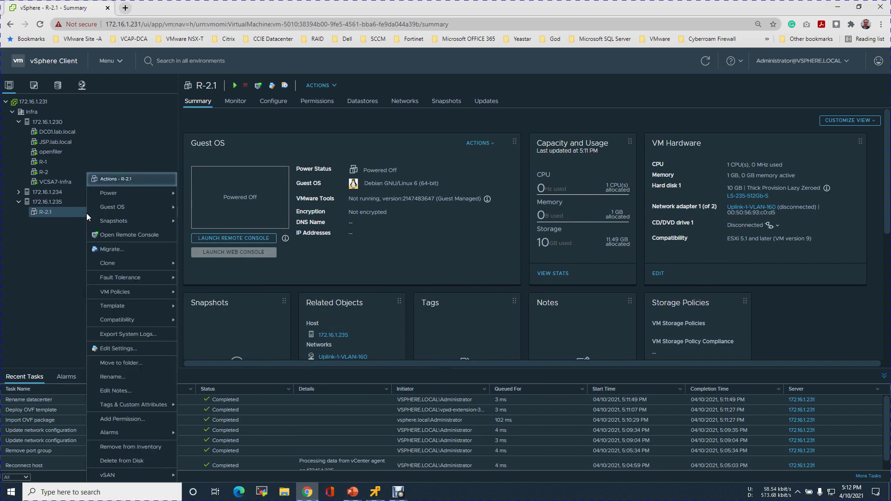
left_click(119, 349)
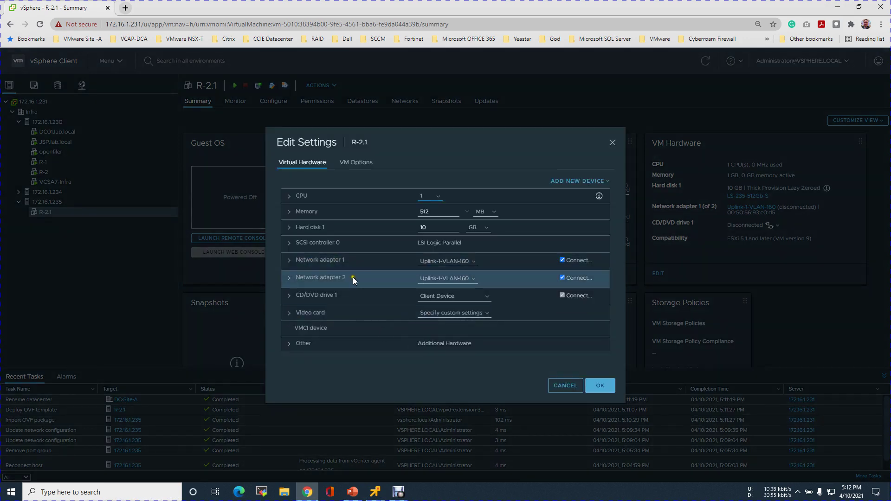
left_click(606, 182)
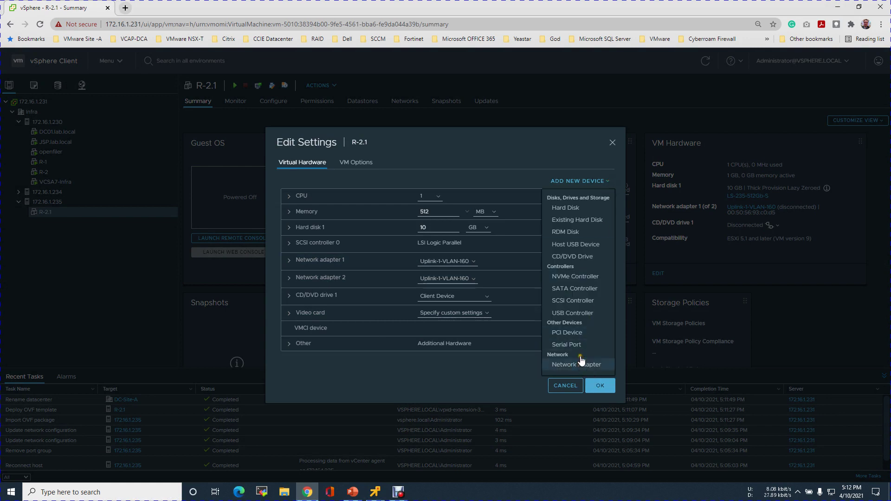
left_click(582, 364)
left_click(601, 179)
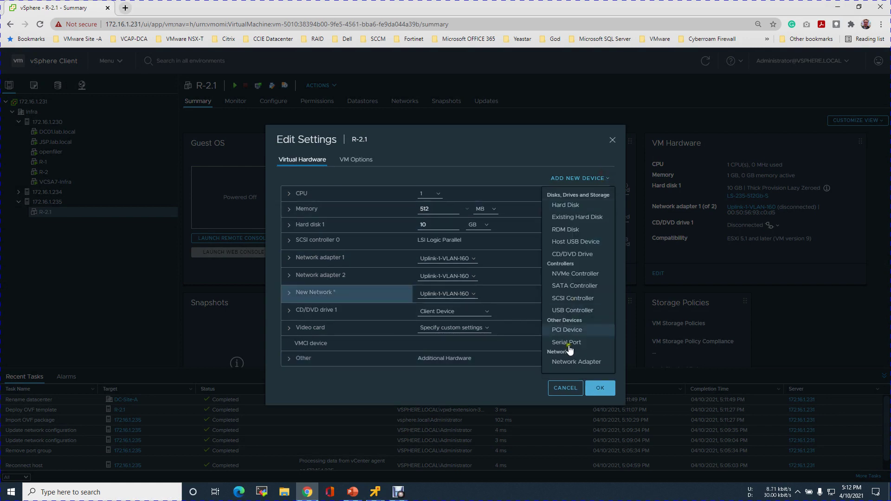
left_click(569, 365)
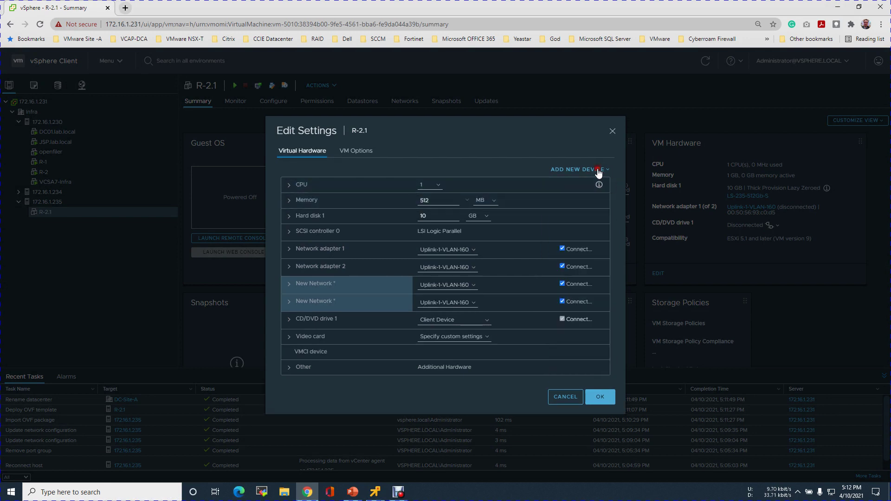
left_click(601, 169)
left_click(580, 354)
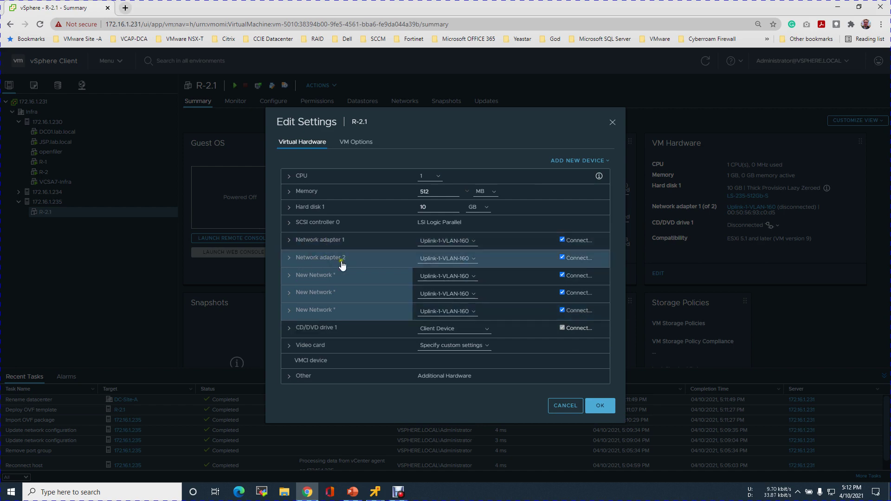
left_click_drag(459, 261, 425, 263)
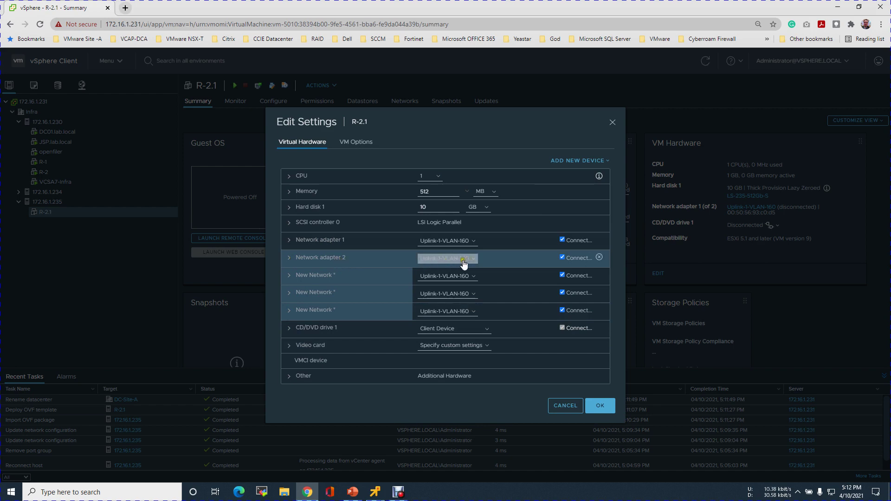
left_click(535, 257)
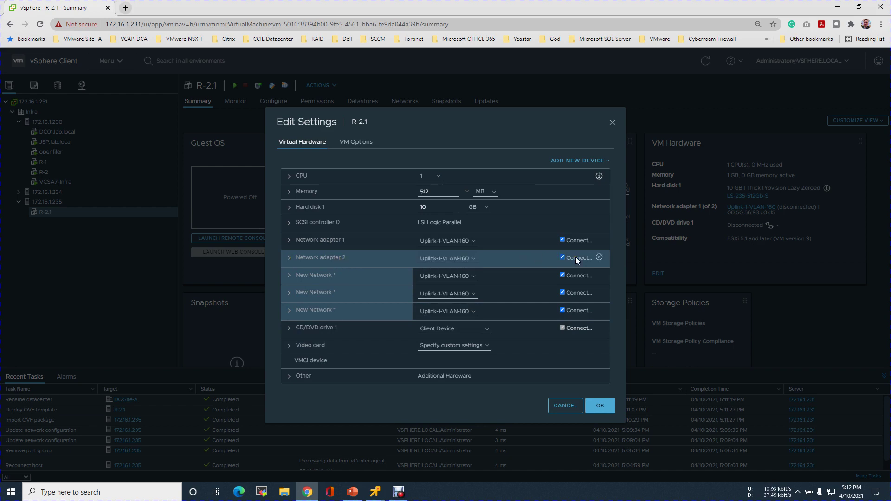
left_click(289, 279)
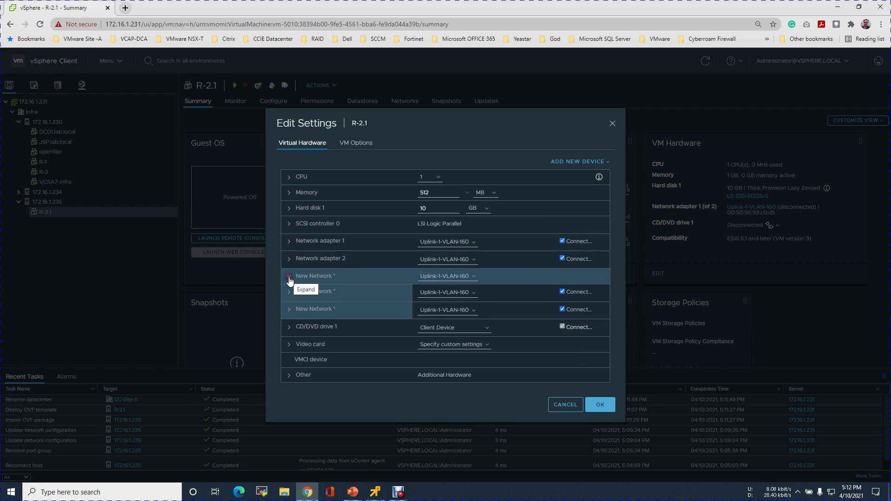
Step: Set the first new adapter's type to VMXNET 3 and its network to UPlink-2-VLAN-170
left_click(452, 285)
left_click(441, 302)
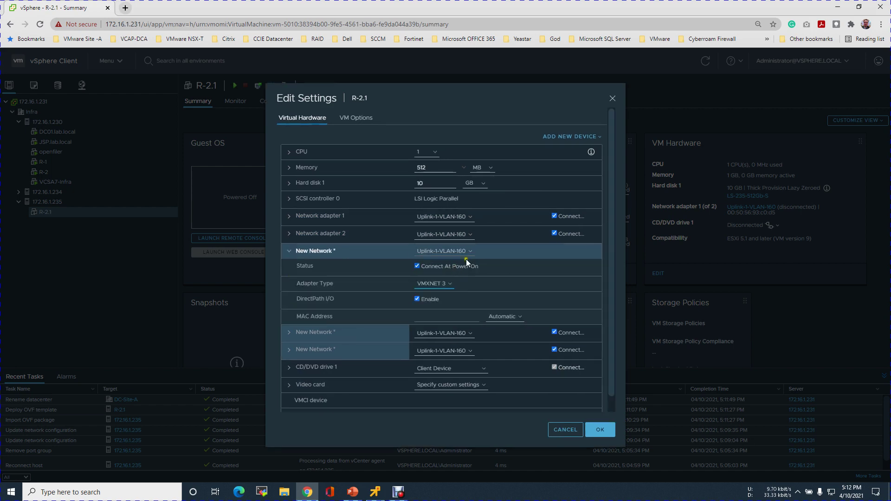
left_click(470, 259)
left_click(453, 266)
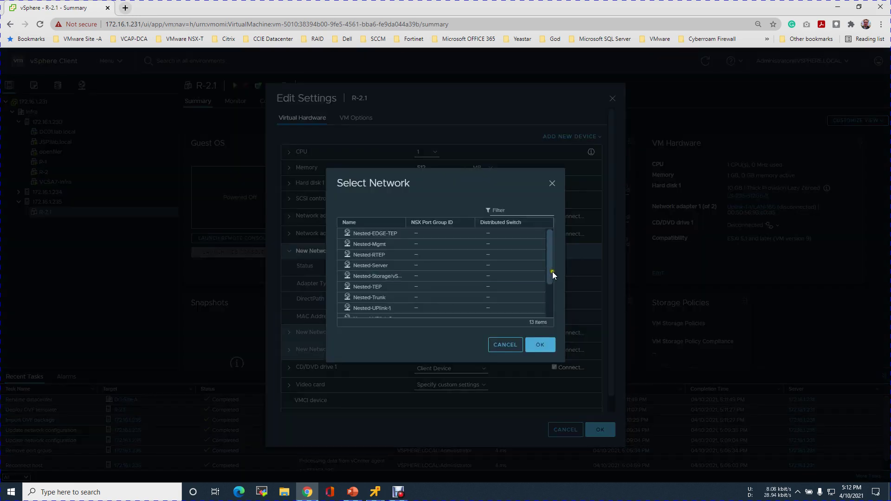
left_click_drag(552, 272, 547, 301)
left_click(427, 301)
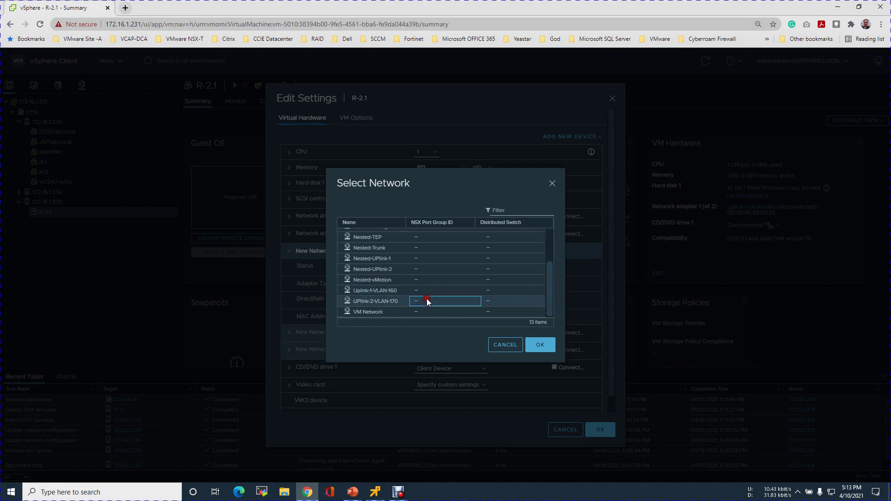
left_click(531, 346)
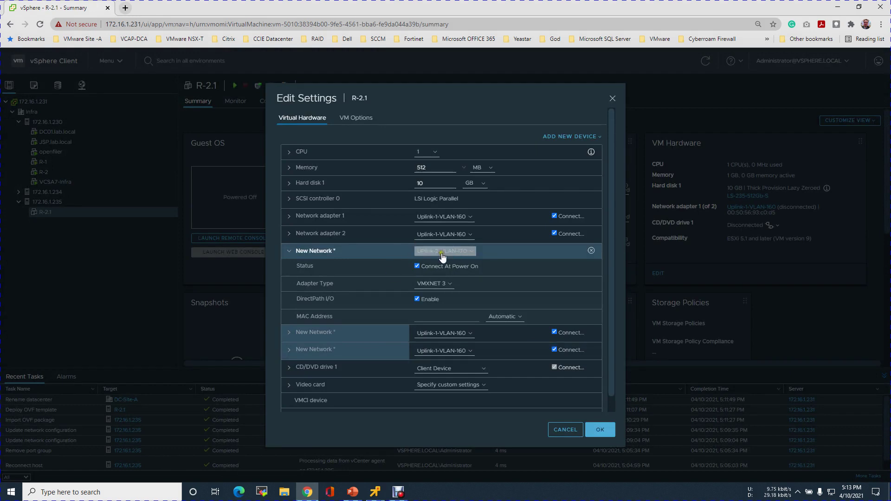
left_click(289, 251)
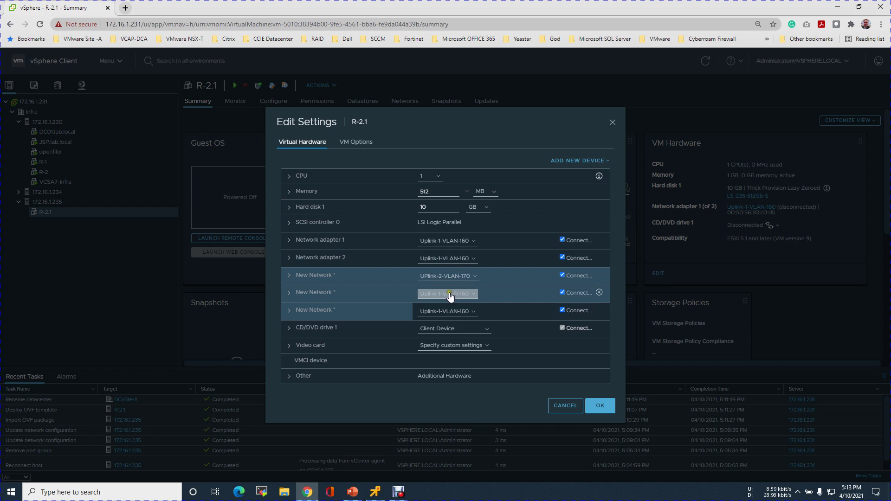
left_click(353, 492)
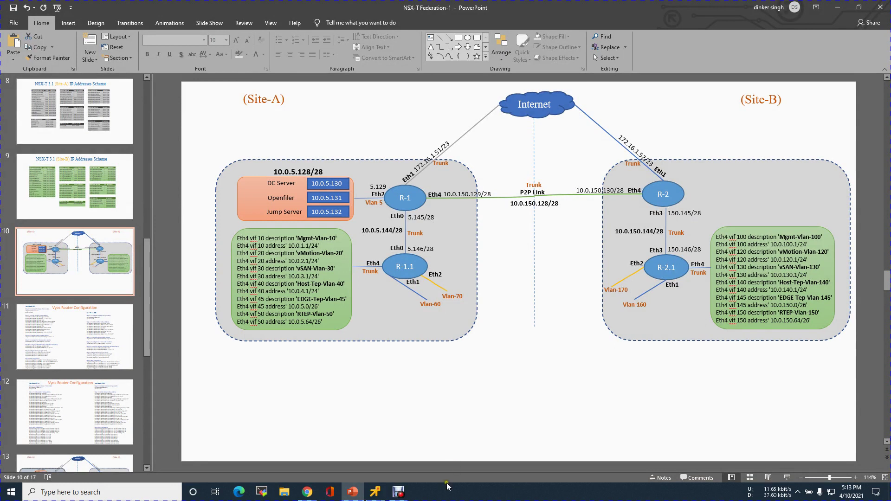
Step: Return from the slide 10 diagram to R-2.1's unsaved hardware settings in vSphere
left_click(307, 492)
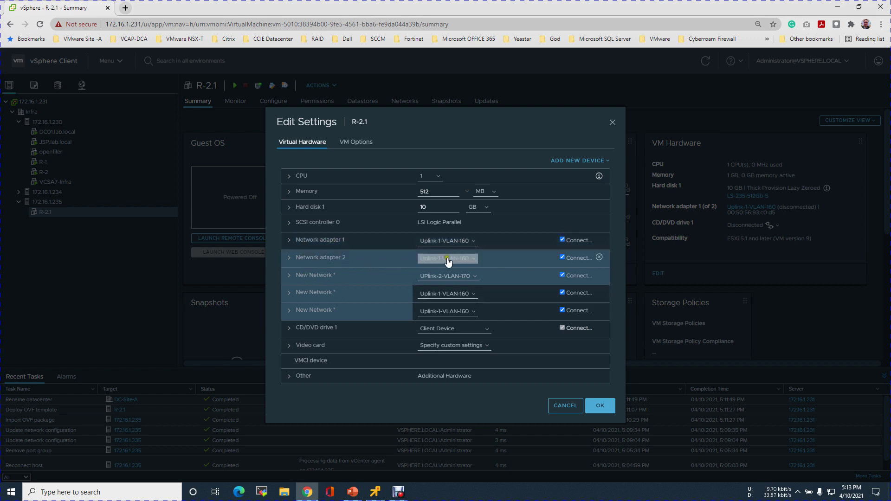
Step: Connect the second new network adapter to the Nested-Trunk network
left_click(474, 294)
left_click(447, 310)
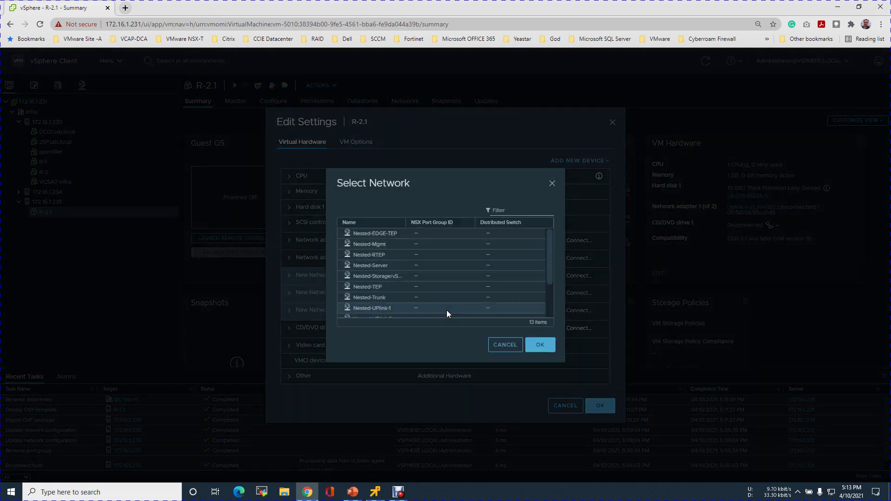
left_click(387, 296)
left_click(540, 345)
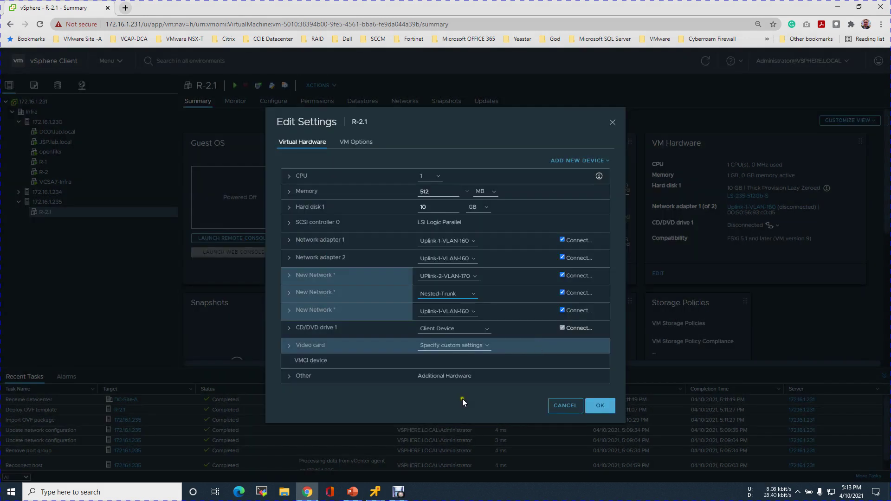
Step: After checking the network diagram, connect the third new network adapter to Nested-Trunk
left_click(352, 491)
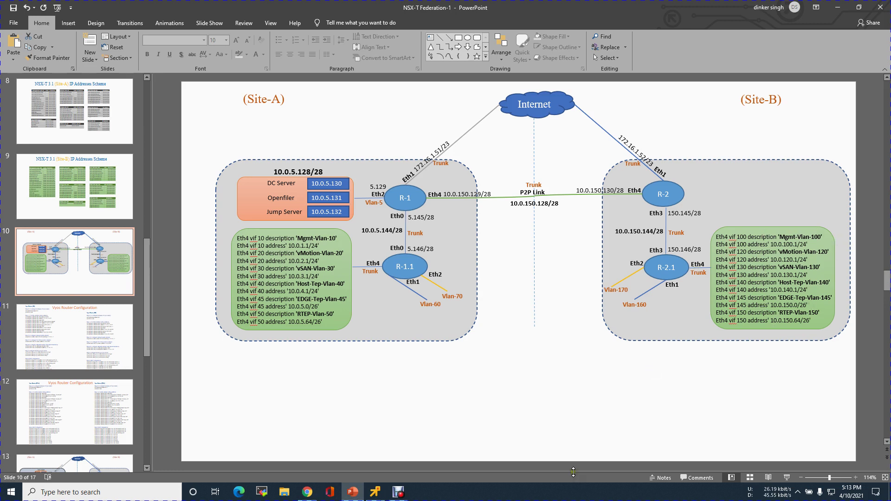
mouse_move(376, 495)
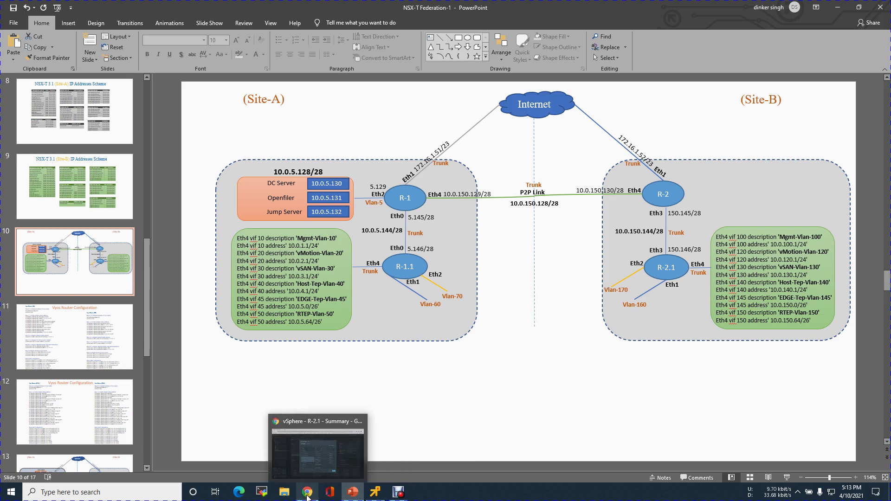
left_click(306, 458)
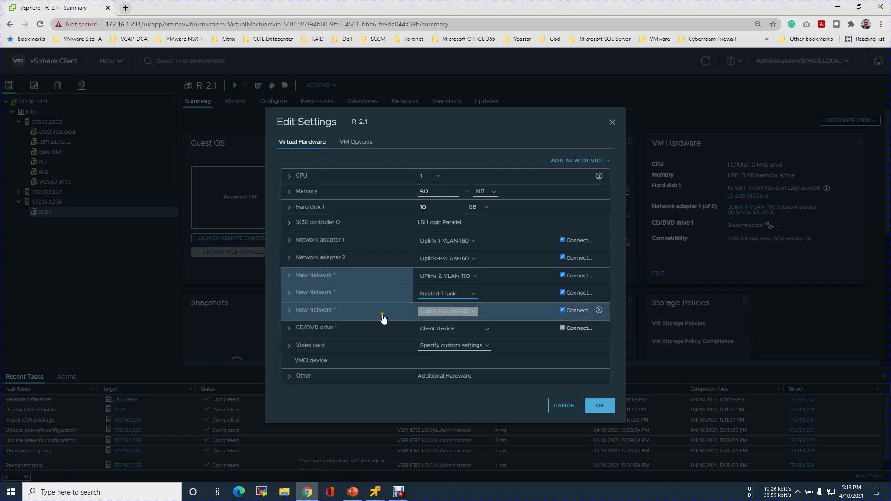
left_click(474, 314)
left_click(517, 330)
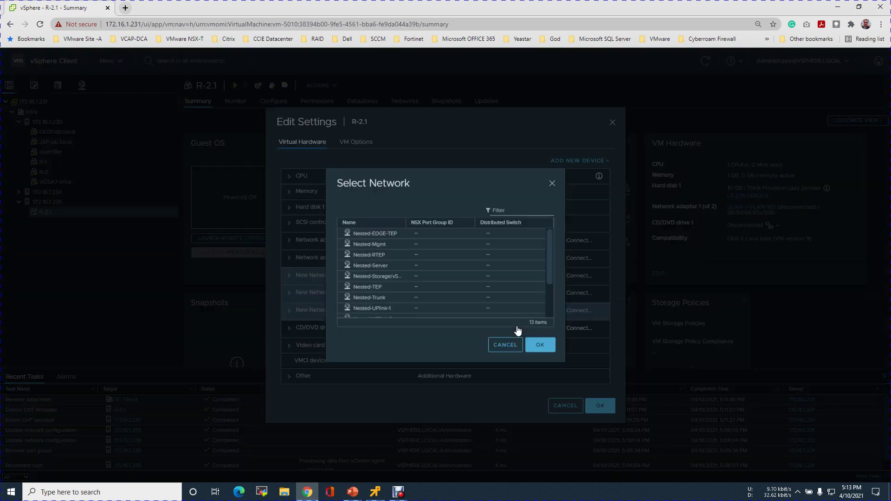
left_click(396, 298)
left_click(542, 347)
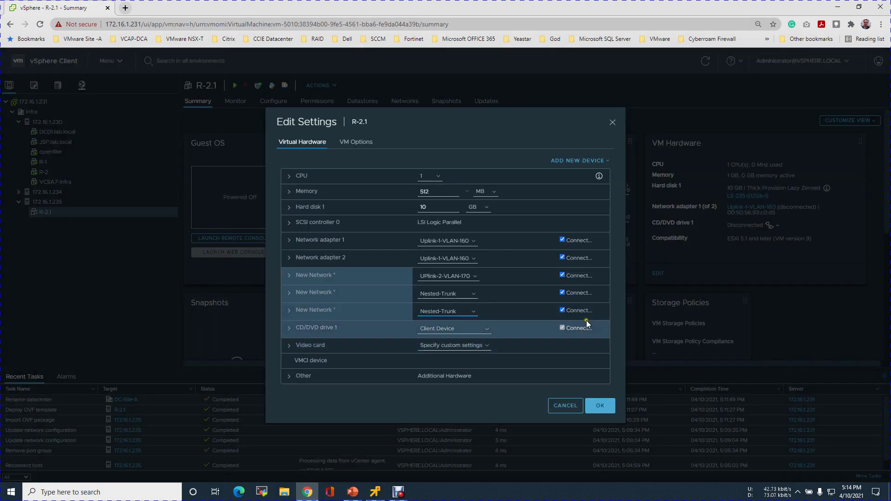
Step: Set the adapter type of the third and second new network adapters to VMXNET 3
left_click(305, 319)
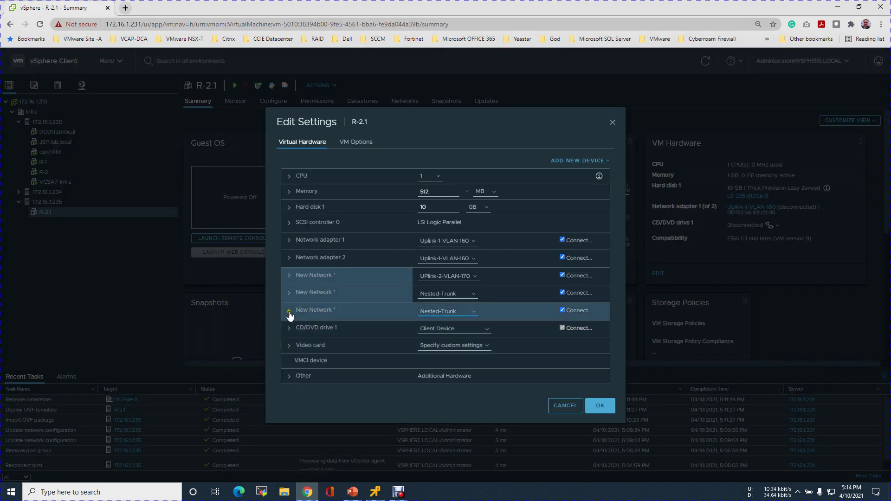
left_click(289, 311)
left_click(443, 326)
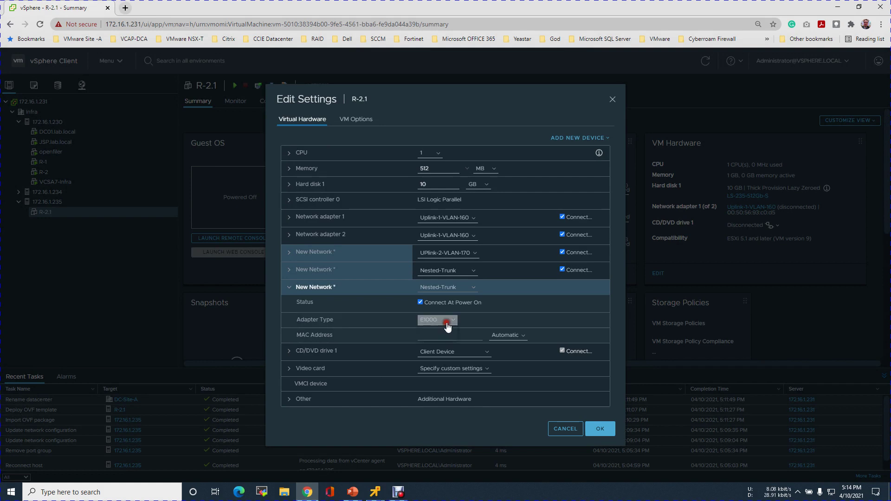
left_click(435, 338)
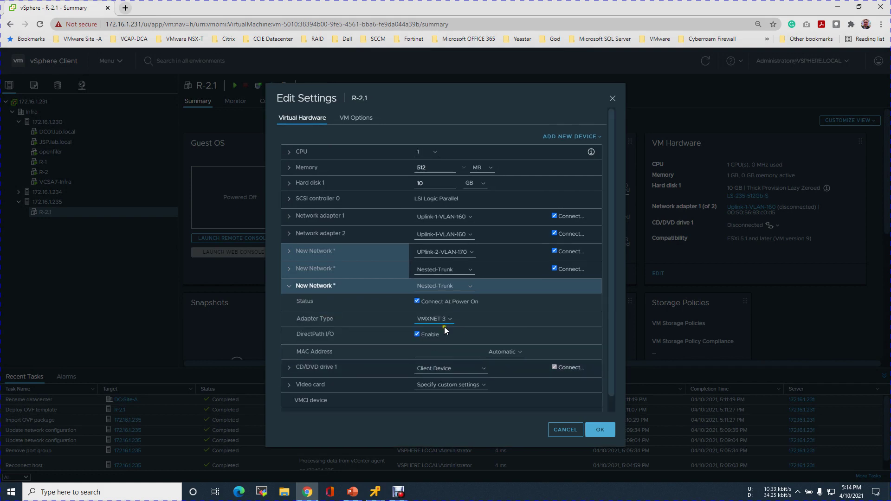
left_click(288, 287)
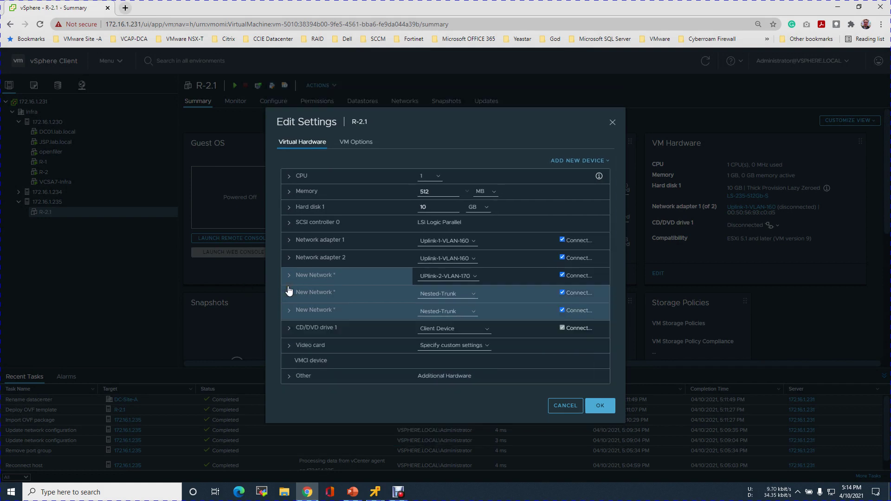
left_click(290, 291)
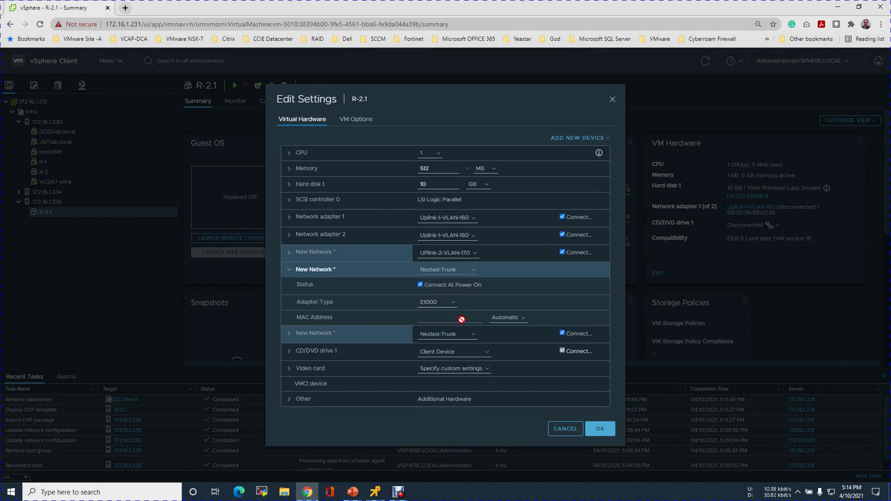
left_click(439, 302)
left_click(440, 323)
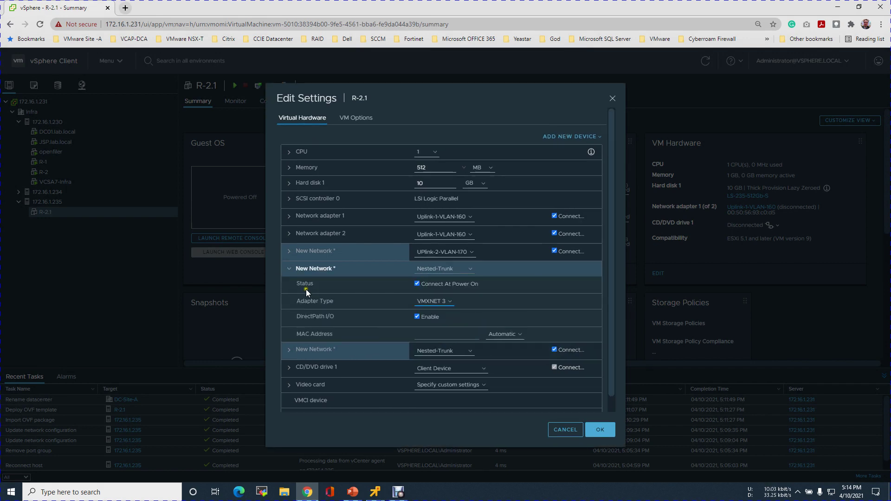
left_click(289, 273)
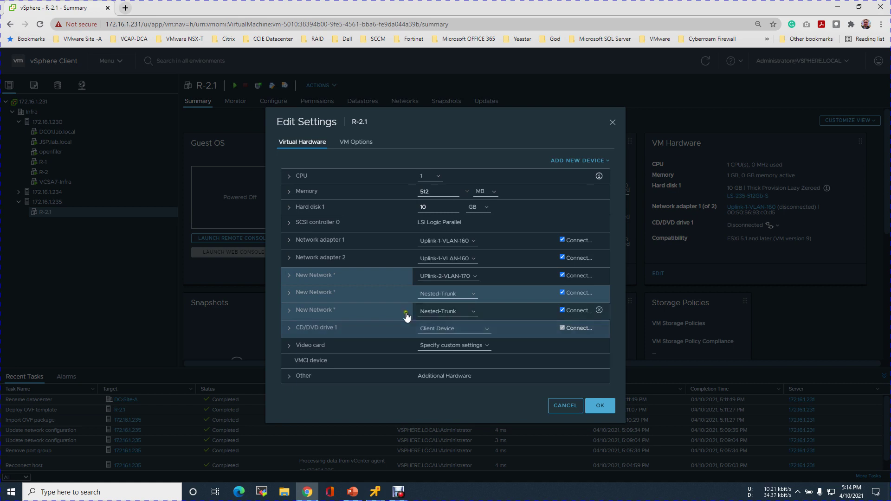
Step: Check the UPlink-2-VLAN-170 adapter, keep Nested-Trunk on the third adapter, and save the hardware changes
left_click(290, 276)
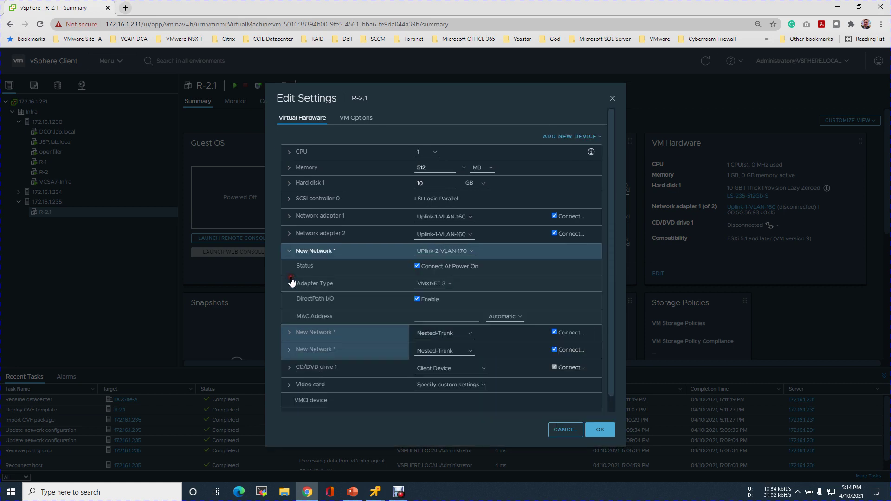
left_click(288, 253)
left_click(478, 315)
left_click(467, 311)
left_click(602, 406)
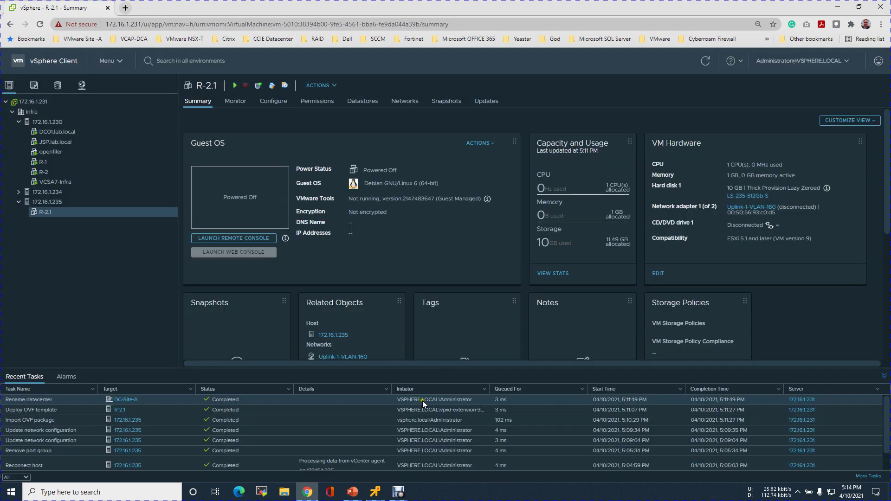
Step: Power on R-2.1 and bring the PowerPoint site network diagram back up
left_click(235, 85)
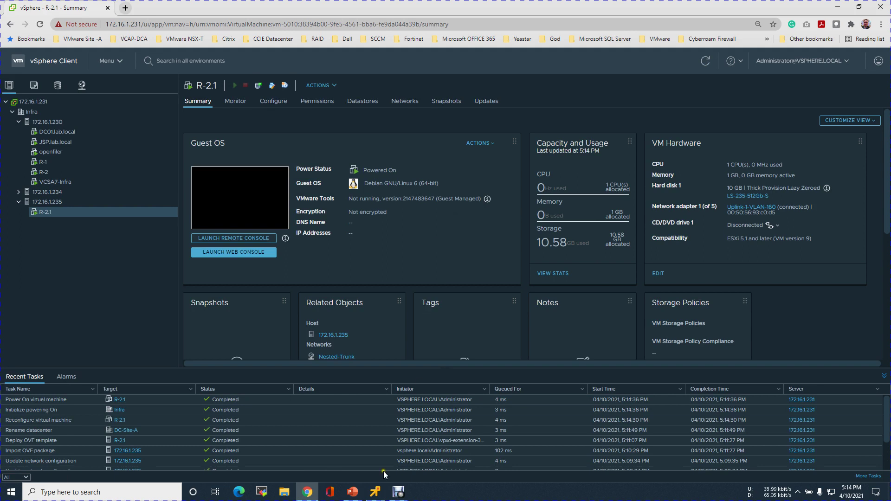
left_click(352, 492)
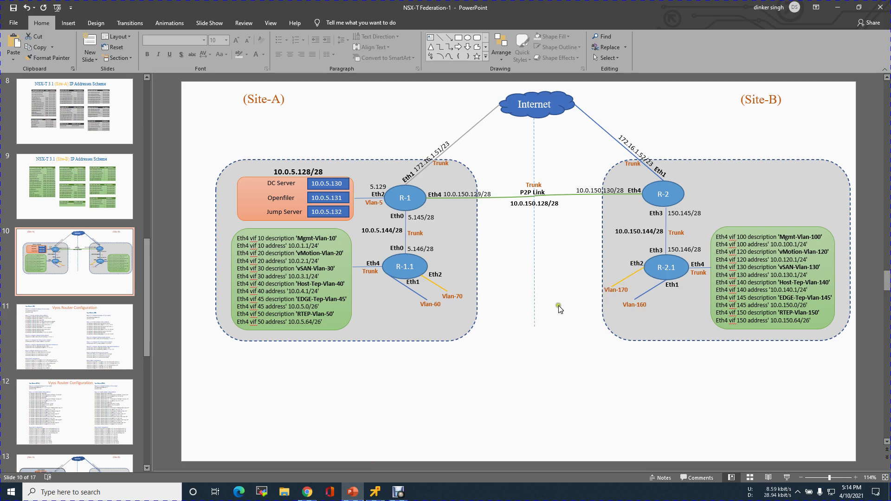
Step: Show slide 12's VyOS Router Configuration, then go back to the remote console windows
left_click(101, 406)
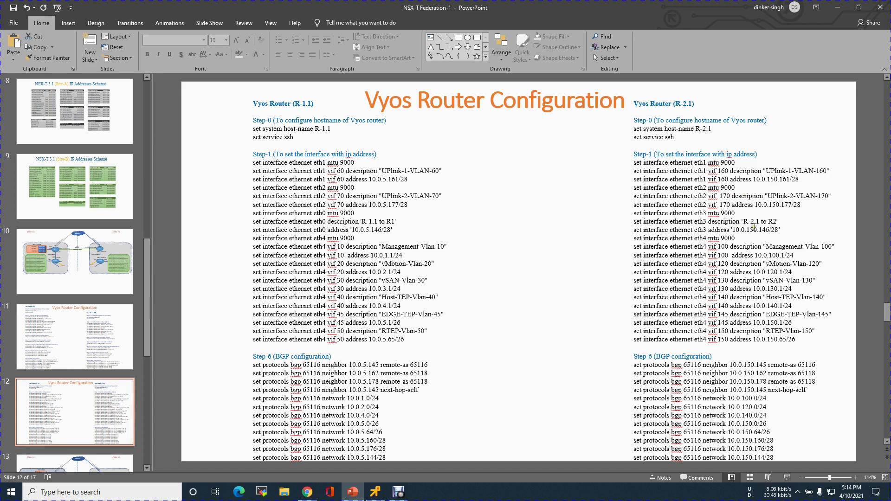
left_click(376, 495)
Step: Launch R-2.1's remote console, dismiss its info popup, and place it at the lower right
mouse_move(322, 434)
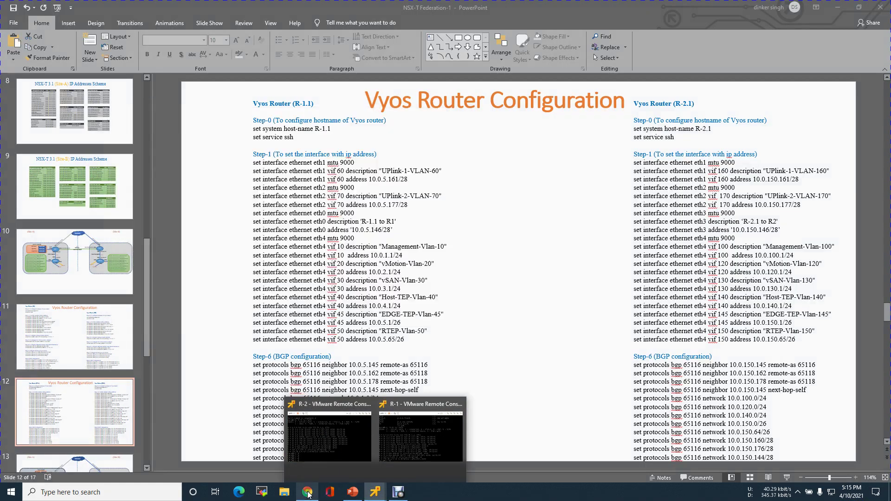
left_click(307, 492)
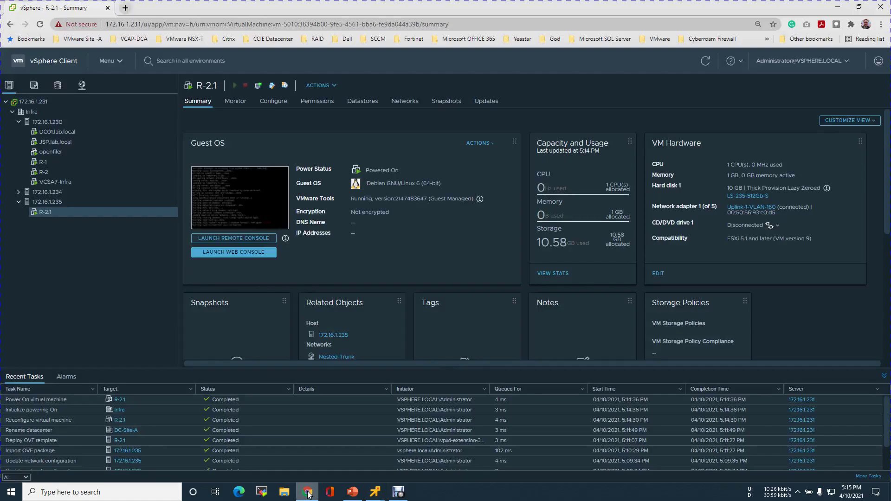
left_click(221, 239)
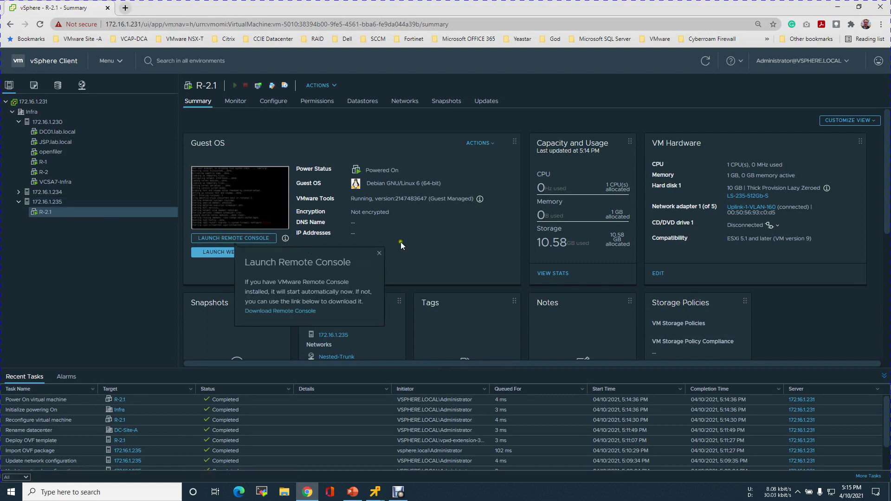
left_click(468, 253)
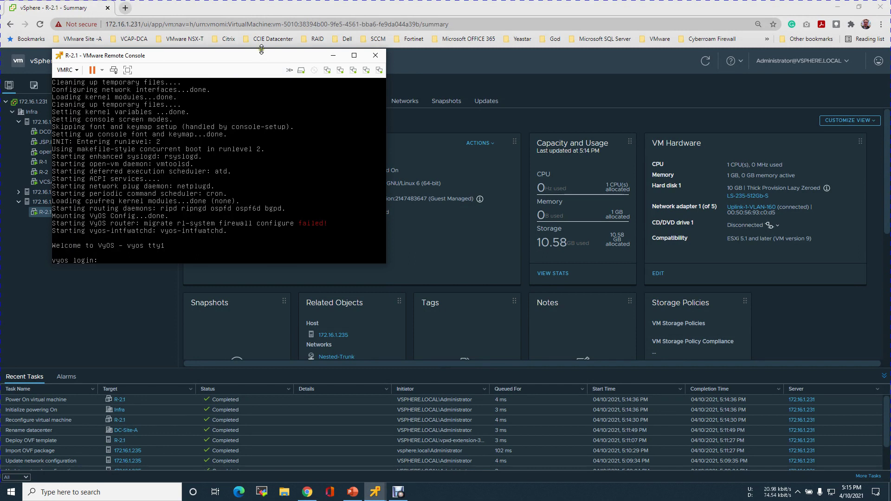
left_click_drag(225, 58, 625, 222)
left_click(468, 246)
Step: Log in to the VyOS router and enter configuration mode with configure
type("vyos")
key("Return")
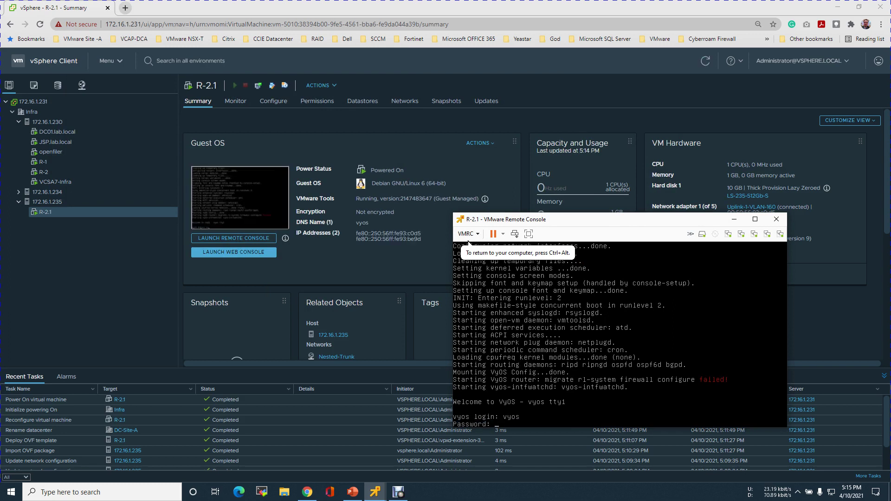
type("vyos")
key("Return")
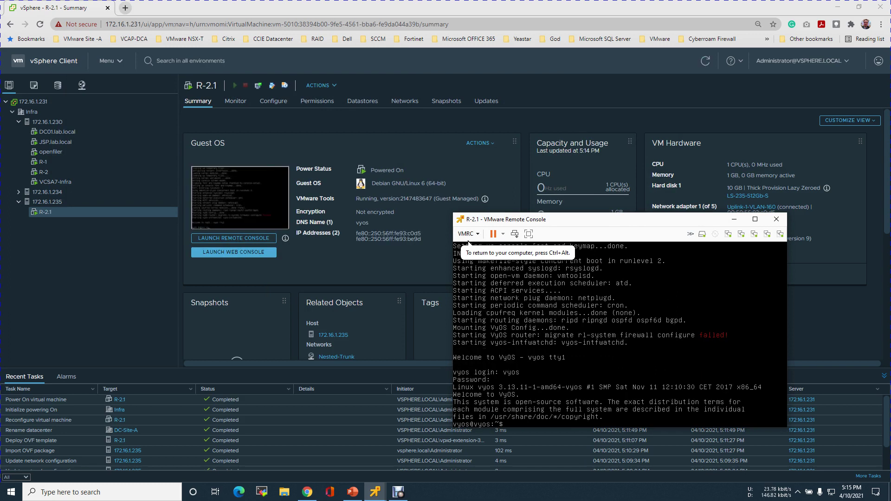
key("Return")
key("Return")
type("confg")
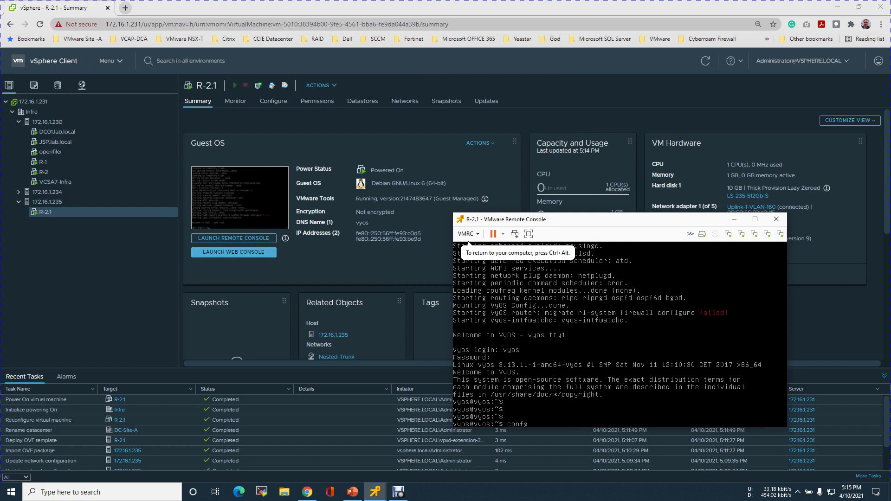
key("Return")
key("Up")
key("BackSpace")
type("igure")
key("Return")
Step: Set the router host name to R-2.1 and enable the SSH service
type("set system")
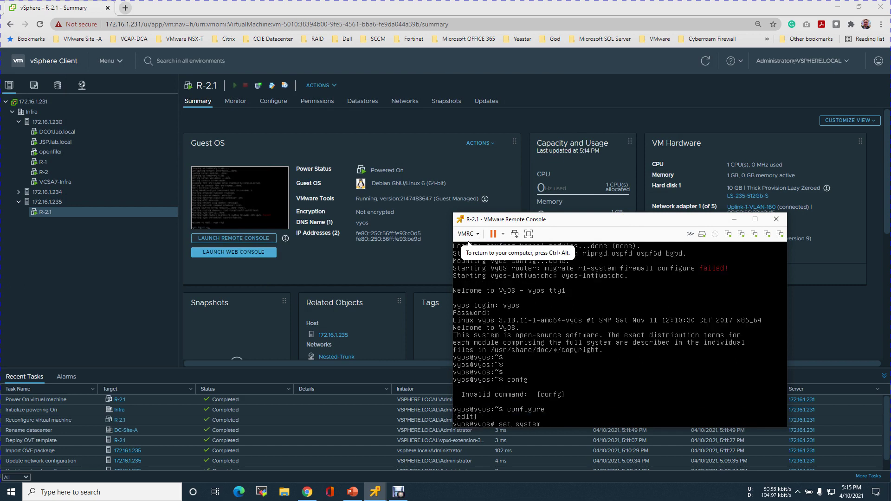
type(" host-name")
key("BackSpace")
type("R-2.1")
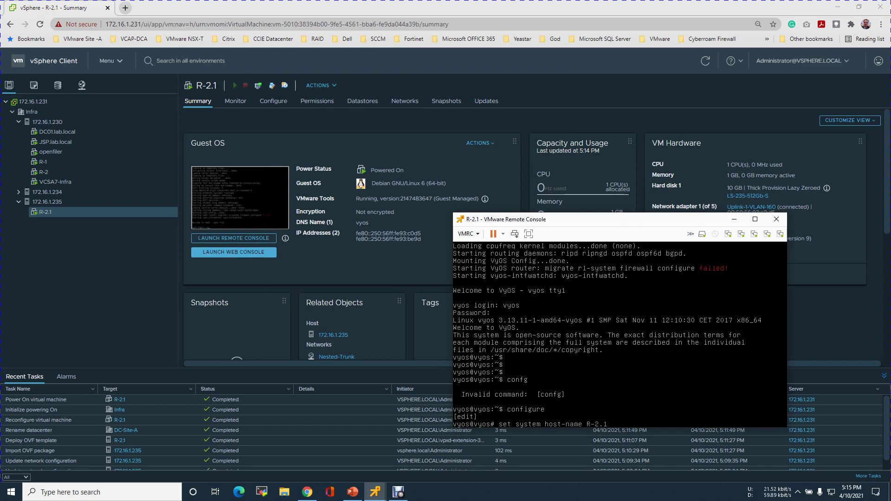
key("Return")
type("set service ssh")
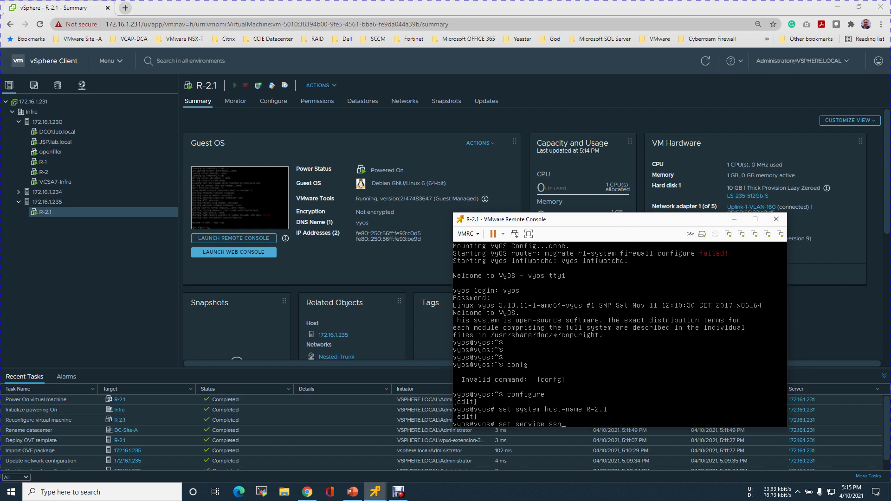
key("Return")
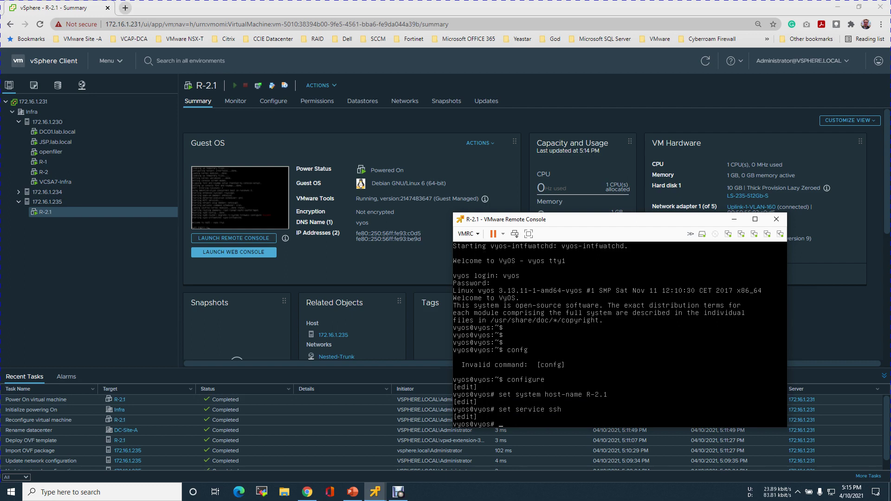
Step: Commit the hostname and SSH changes and save them to the boot config
type("commit")
key("Return")
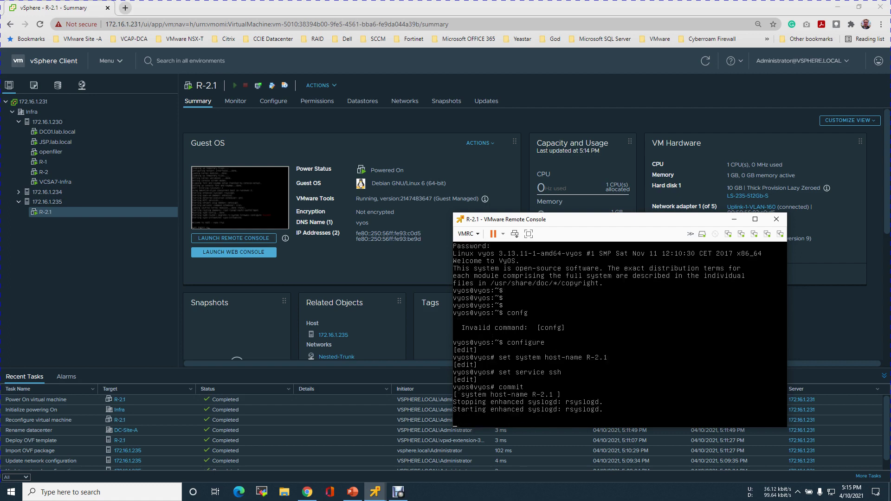
type("save")
key("Return")
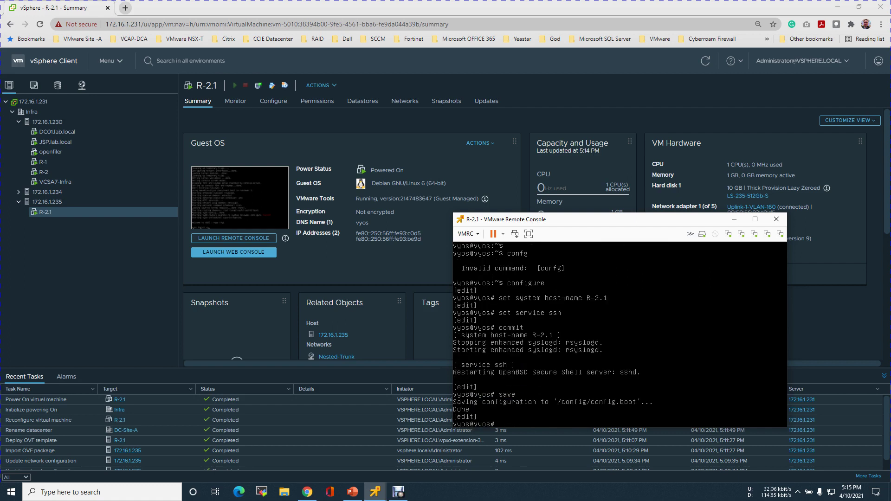
Step: Bring the R-2.1 console over slide 12, centre it on screen, and refresh the prompt
left_click(353, 492)
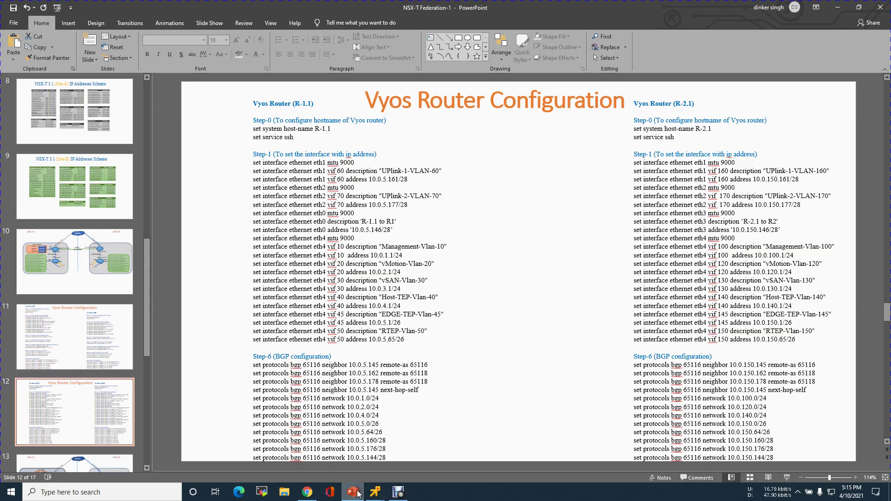
left_click(375, 492)
mouse_move(376, 493)
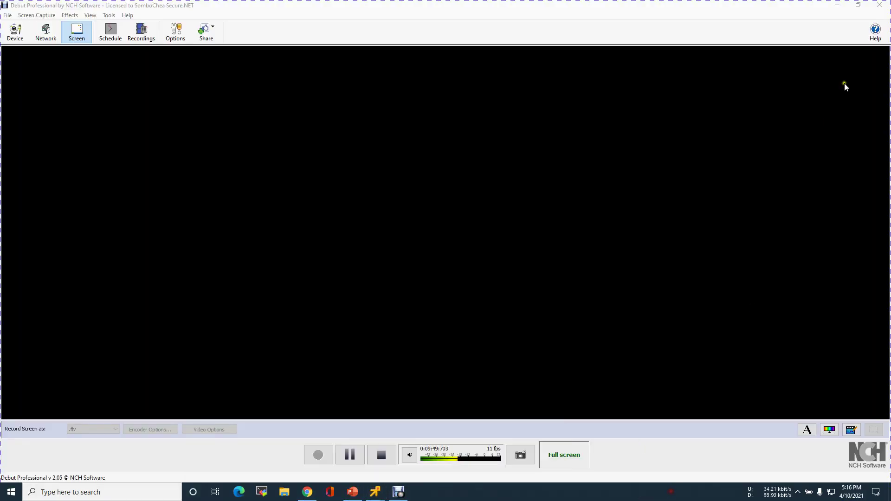
left_click(838, 6)
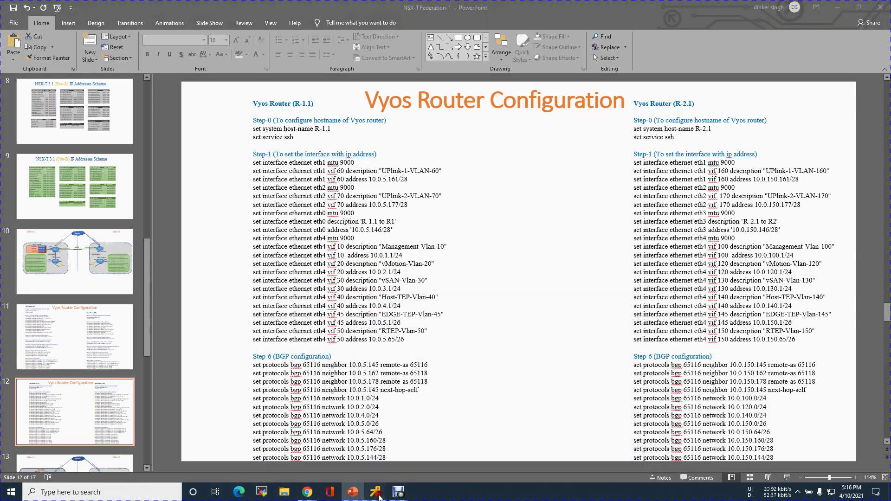
mouse_move(379, 496)
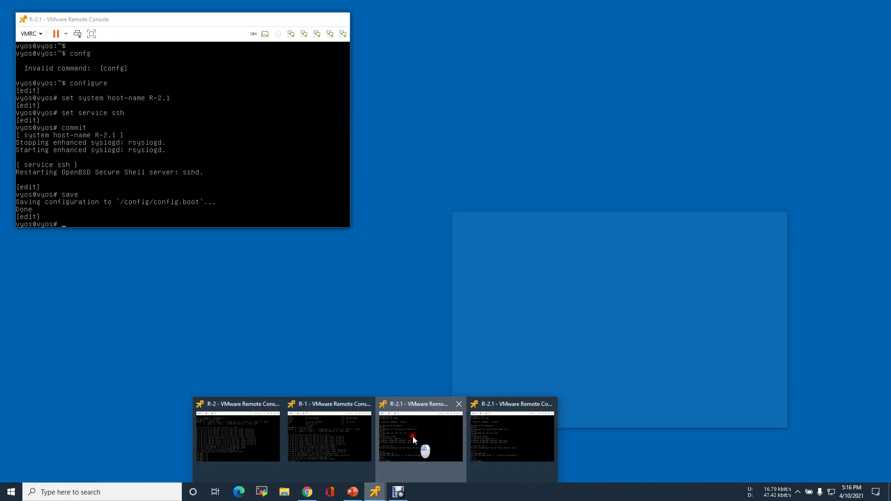
left_click(413, 436)
left_click(31, 43)
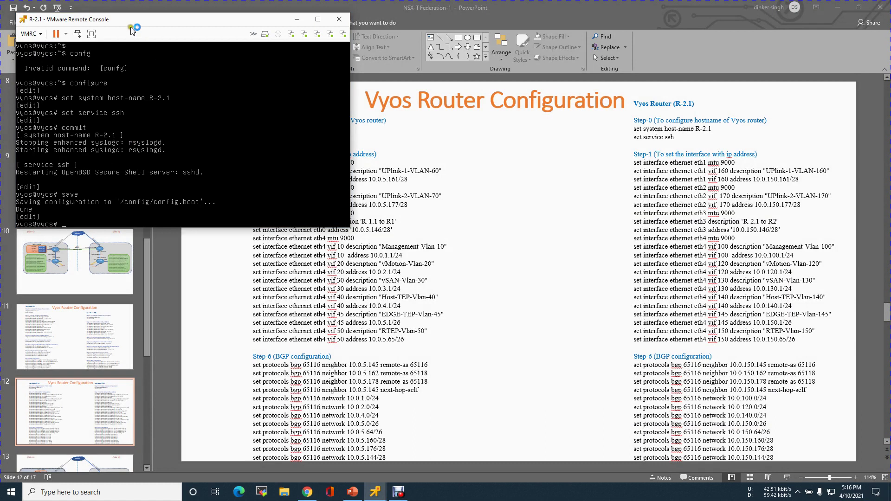
left_click_drag(134, 21, 368, 208)
key("Return")
key("Return")
key("Return")
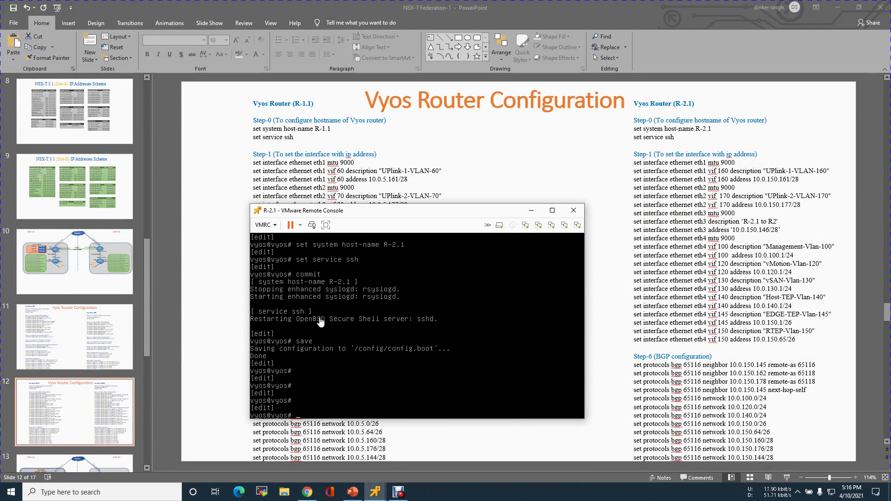
Step: Set the eth1 interface MTU to 9000
type("set interfaces ethernet eth1 mtu 9000")
key("Return")
Step: Give eth1 VLAN 160 (vif 160) the description "UPlink-1-VLAN-160"
key("Up")
key("BackSpace")
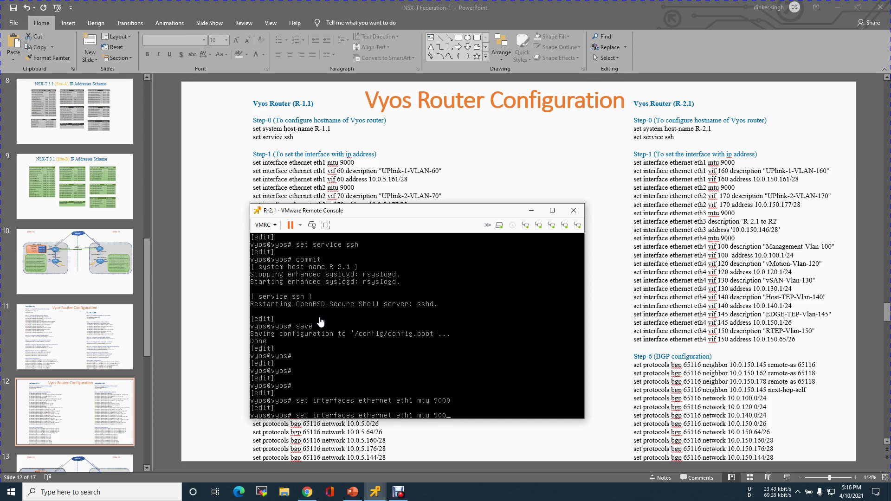
key("BackSpace")
key("BackSpace")
key("BackSpace")
type("vif")
key("Tab")
type("160 description \"UPlink-1-VAL")
key("BackSpace")
key("BackSpace")
type("LAN-160\"")
key("Return")
key("Up")
key("BackSpace")
key("BackSpace")
key("BackSpace")
key("BackSpace")
key("BackSpace")
key("BackSpace")
key("BackSpace")
key("BackSpace")
left_click(398, 492)
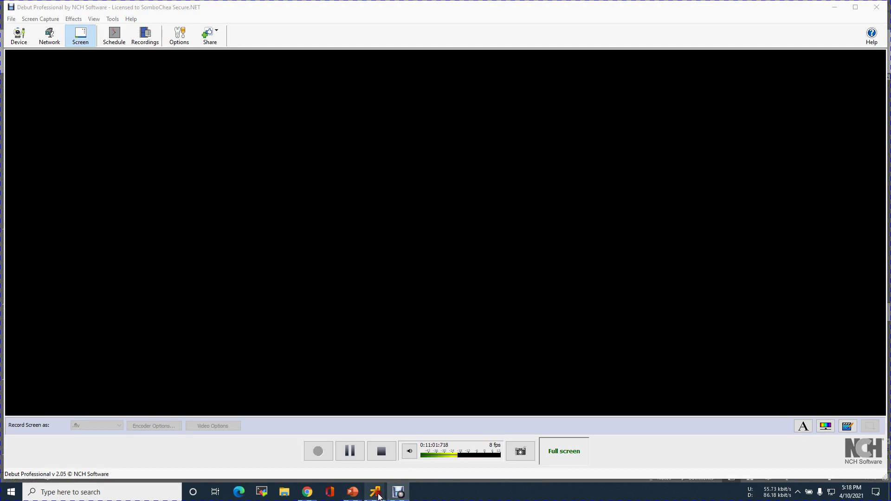
Step: Assign address 10.0.150.161/28 to eth1 vif 160 in the R-2.1 console
left_click(352, 492)
left_click(375, 491)
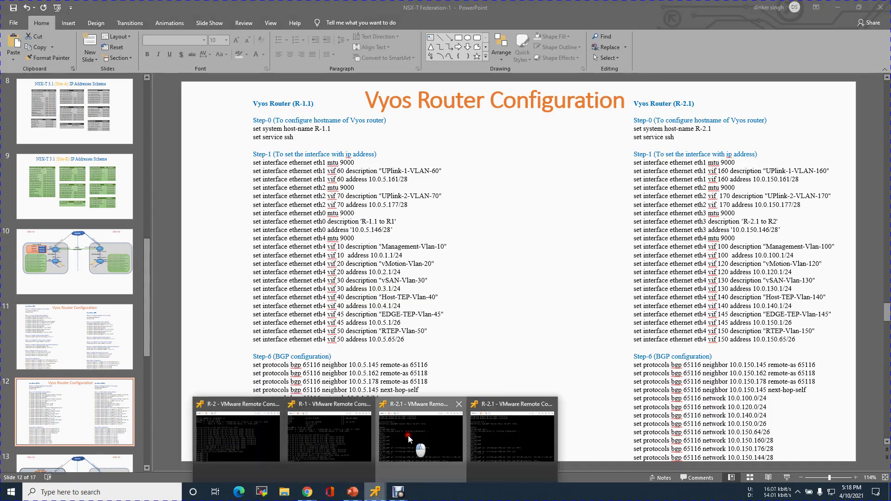
left_click(408, 435)
left_click(481, 336)
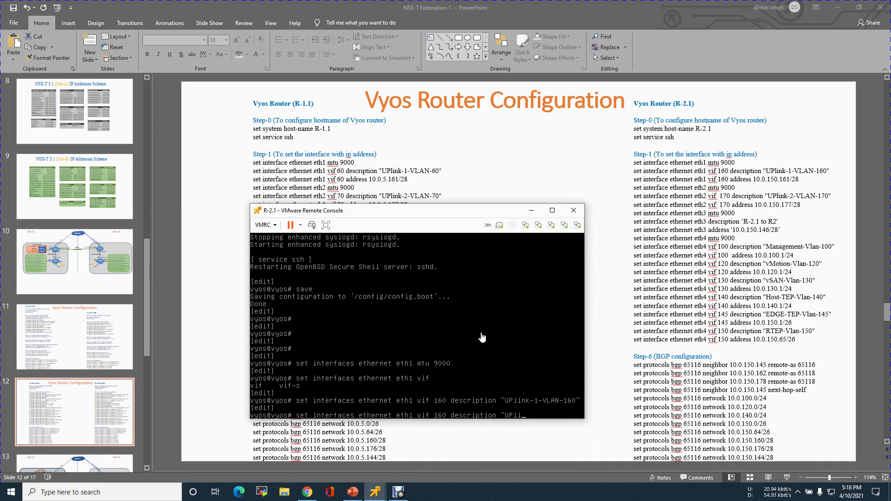
key("BackSpace")
key("BackSpace")
key("BackSpace")
key("BackSpace")
key("BackSpace")
key("BackSpace")
key("BackSpace")
key("BackSpace")
key("BackSpace")
key("BackSpace")
key("BackSpace")
key("BackSpace")
Step: Set the eth2 interface MTU to 9000, correcting the mistyped command
key("BackSpace")
key("BackSpace")
key("BackSpace")
key("BackSpace")
key("BackSpace")
type("addr")
key("Tab")
type("10.0.150.161/28")
key("Return")
key("Return")
key("Return")
key("Return")
key("Return")
key("Return")
key("Up")
key("Up")
key("Left")
key("Left")
key("Left")
key("Left")
key("Left")
key("Left")
key("Left")
key("Left")
type("2")
key("Return")
key("Up")
key("BackSpace")
type("2")
key("Left")
key("Left")
key("Left")
key("Left")
Step: Set eth2's description to "UPlink-2-VLAN-170"
key("BackSpace")
key("Return")
key("Up")
key("BackSpace")
key("BackSpace")
key("BackSpace")
key("BackSpace")
key("BackSpace")
key("BackSpace")
key("BackSpace")
key("BackSpace")
key("BackSpace")
type("description \"UPlink-2-VLAN-170\"")
key("Return")
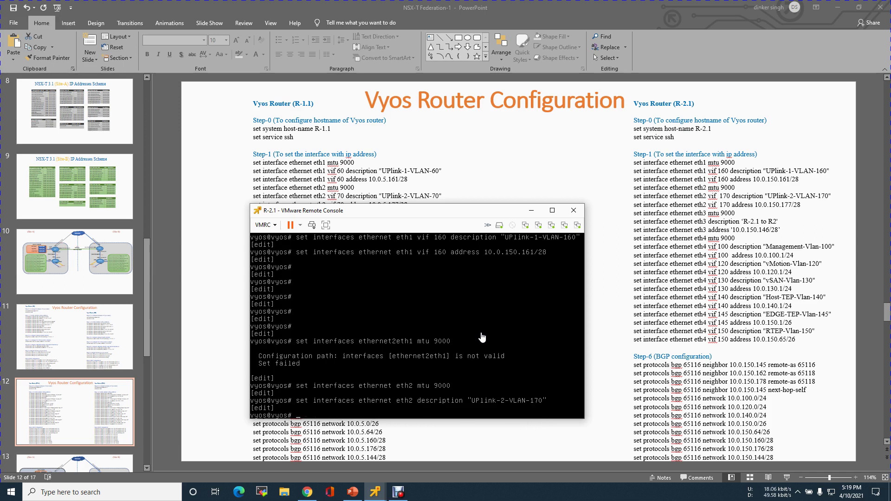
key("Up")
left_click(398, 492)
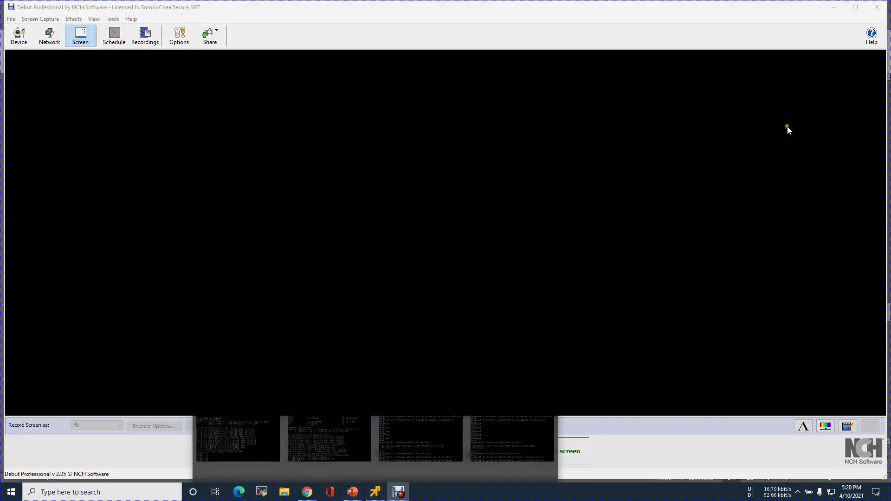
Step: Assign address 10.0.150.177/28 to eth2 in the R-2.1 console
left_click(353, 492)
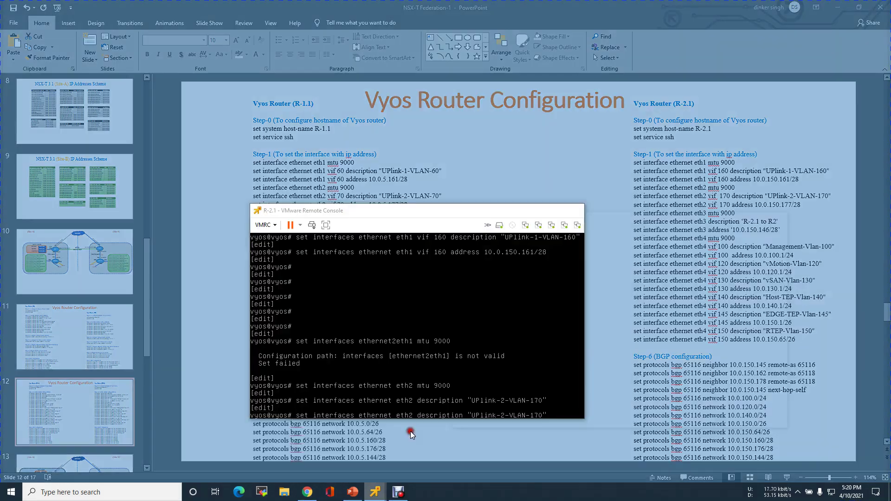
left_click(410, 431)
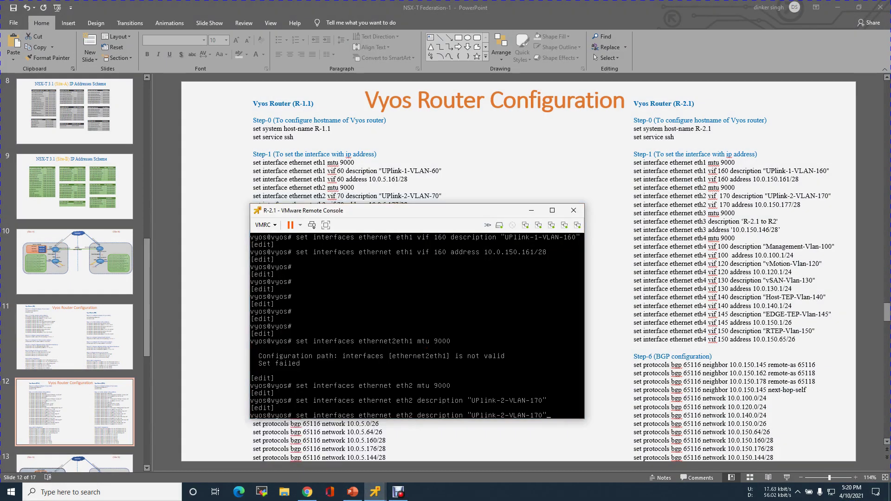
key("BackSpace")
key("BackSpace")
key("BackSpace")
key("BackSpace")
key("BackSpace")
key("BackSpace")
key("BackSpace")
key("BackSpace")
key("BackSpace")
key("BackSpace")
key("BackSpace")
key("BackSpace")
key("BackSpace")
key("BackSpace")
key("BackSpace")
key("BackSpace")
key("BackSpace")
key("BackSpace")
key("BackSpace")
key("BackSpace")
key("BackSpace")
key("BackSpace")
key("BackSpace")
key("BackSpace")
key("BackSpace")
key("BackSpace")
type("addeess 10.0.150.177/28")
key("Return")
Step: Commit the interface changes and save the router configuration
type("commit")
key("Return")
type("save")
key("Return")
Step: Exit configuration mode and run show interfaces to list eth1.160 and eth2 addresses
type("exit")
key("Return")
key("Return")
key("Return")
key("Return")
key("Return")
key("Return")
type("show interfaces")
key("Return")
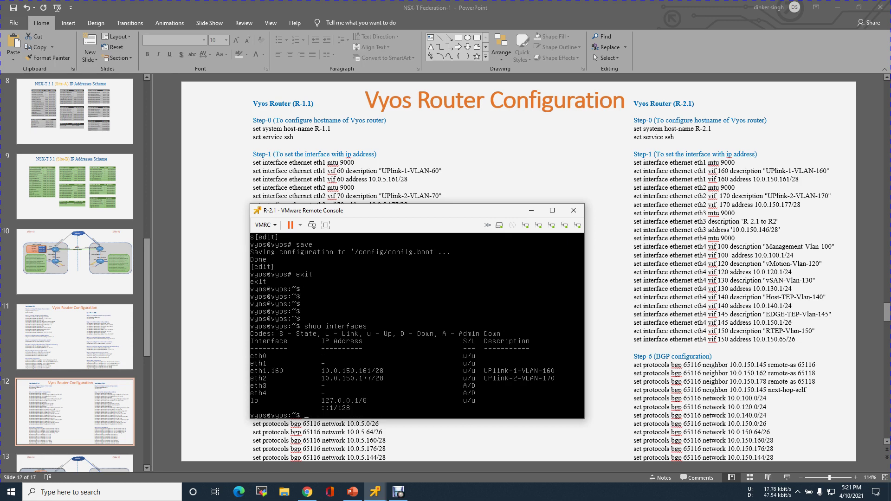
Step: Enter configuration mode and delete the address from interface eth2
type("configure")
key("Return")
type("delete ")
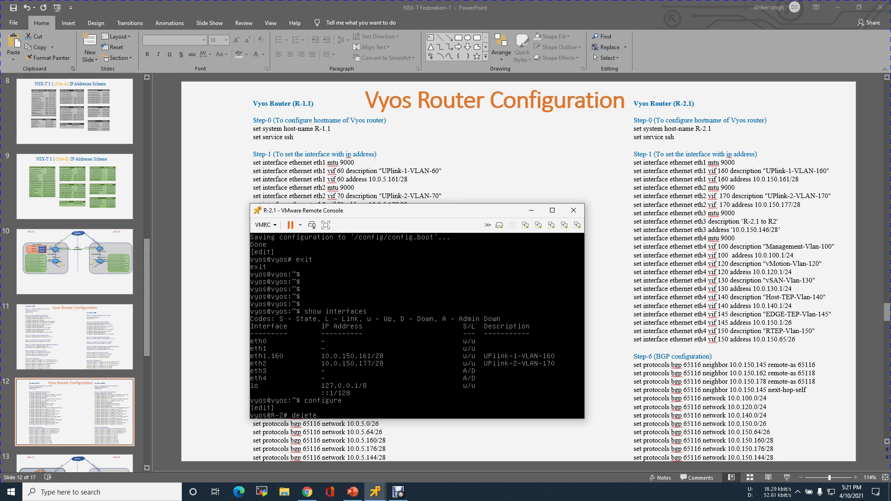
type("interfaces ethernet eth2 address")
key("Return")
Step: Commit and save the eth2 address removal
type("set intttt")
key("BackSpace")
key("BackSpace")
key("BackSpace")
key("BackSpace")
key("BackSpace")
key("BackSpace")
key("BackSpace")
key("BackSpace")
key("BackSpace")
key("BackSpace")
type("commit")
key("Return")
type("save")
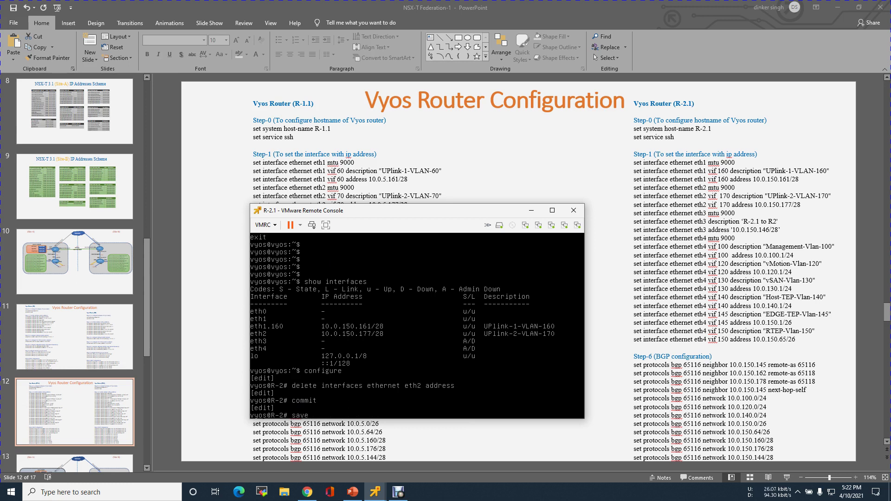
key("Return")
key("Return")
key("Return")
type("set interfaces ethernet eth")
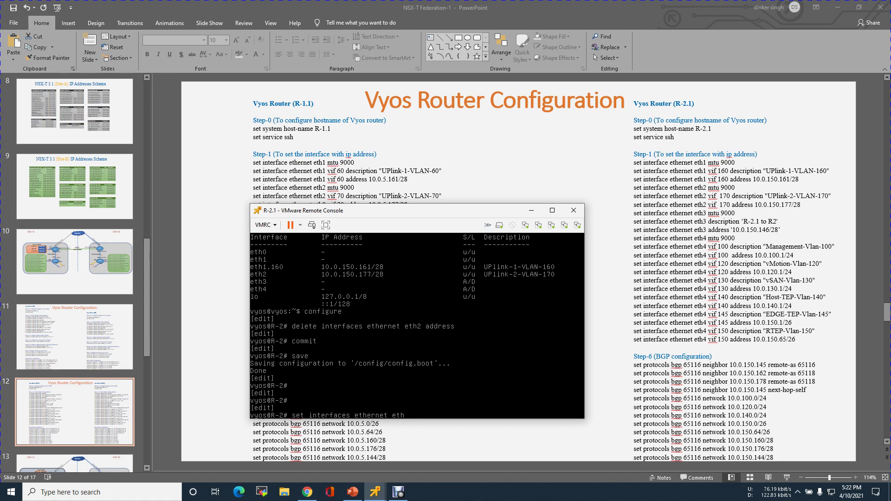
type("2 vif 170 address 10.0.150.177/28")
Step: Give eth2 vif 170 address 10.0.150.177/28 and description "UPlink-2-VLAN-170"
key("Return")
key("Up")
key("BackSpace")
key("BackSpace")
key("BackSpace")
key("BackSpace")
key("BackSpace")
key("BackSpace")
key("BackSpace")
key("BackSpace")
key("BackSpace")
key("BackSpace")
key("BackSpace")
key("BackSpace")
key("BackSpace")
key("BackSpace")
key("BackSpace")
key("BackSpace")
key("BackSpace")
key("BackSpace")
key("BackSpace")
key("BackSpace")
type("description ")
type("\"")
type("UPpppppppppppiiiii")
key("BackSpace")
key("BackSpace")
key("BackSpace")
key("BackSpace")
key("BackSpace")
key("BackSpace")
key("BackSpace")
key("BackSpace")
key("BackSpace")
key("BackSpace")
key("BackSpace")
key("BackSpace")
key("BackSpace")
key("BackSpace")
key("BackSpace")
key("BackSpace")
type("in")
type("k-2")
type("---")
key("BackSpace")
key("BackSpace")
type("VLAN-170\"")
key("Return")
Step: Commit and save the eth2 VLAN 170 configuration
type("mit")
key("Return")
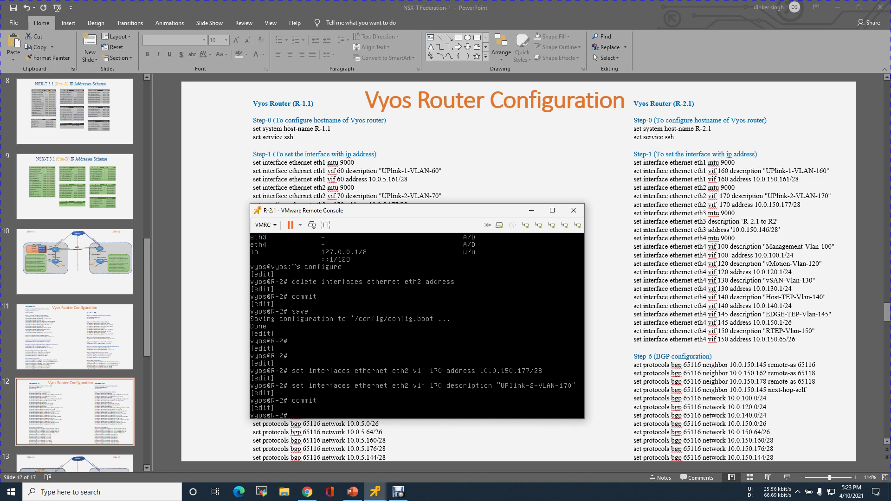
type("e")
type("saave")
key("BackSpace")
type("ve")
key("Return")
Step: Enter show interfaces to list the router's interfaces
key("Return")
key("Return")
key("Return")
type("sh")
key("BackSpace")
key("BackSpace")
type("w interfaces")
key("Return")
Step: Check the interface list, then set eth3 to MTU 9000 and address 10.0.150.146/28
type("set interfaces ethernet")
type("eth3 mtu 9000")
key("Return")
key("Up")
key("BackSpace")
key("BackSpace")
key("BackSpace")
key("BackSpace")
key("BackSpace")
key("BackSpace")
key("BackSpace")
key("BackSpace")
type("address 10.0.150.146/28")
key("Return")
key("Up")
key("BackSpace")
key("BackSpace")
key("BackSpace")
key("BackSpace")
key("BackSpace")
key("BackSpace")
key("BackSpace")
key("BackSpace")
key("BackSpace")
key("BackSpace")
key("BackSpace")
key("BackSpace")
key("BackSpace")
key("BackSpace")
key("BackSpace")
key("BackSpace")
key("BackSpace")
key("BackSpace")
key("BackSpace")
key("BackSpace")
Step: Set eth3's description to "R-2.1 to R2" and commit it
type("description \"R-2.1 to R2\"")
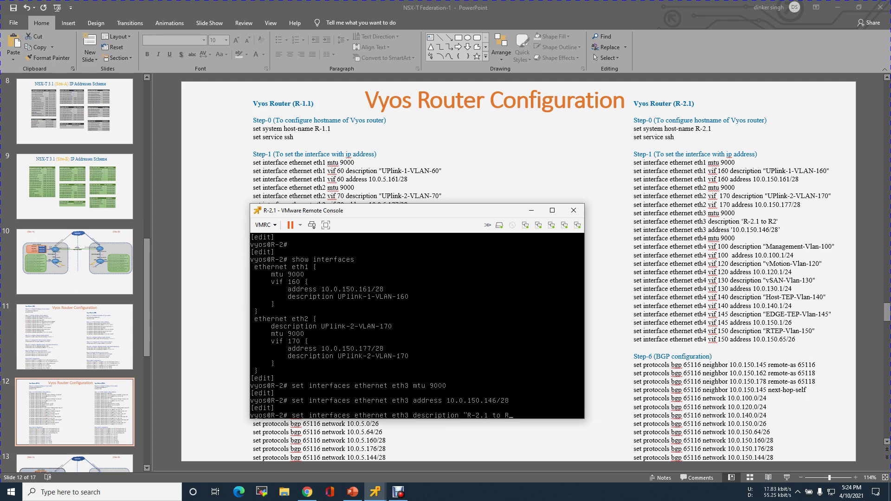
key("Return")
type("commit")
key("Return")
Step: Commit again, save the configuration, and exit configuration mode
key("Return")
type("commit")
key("Return")
type("save")
key("Return")
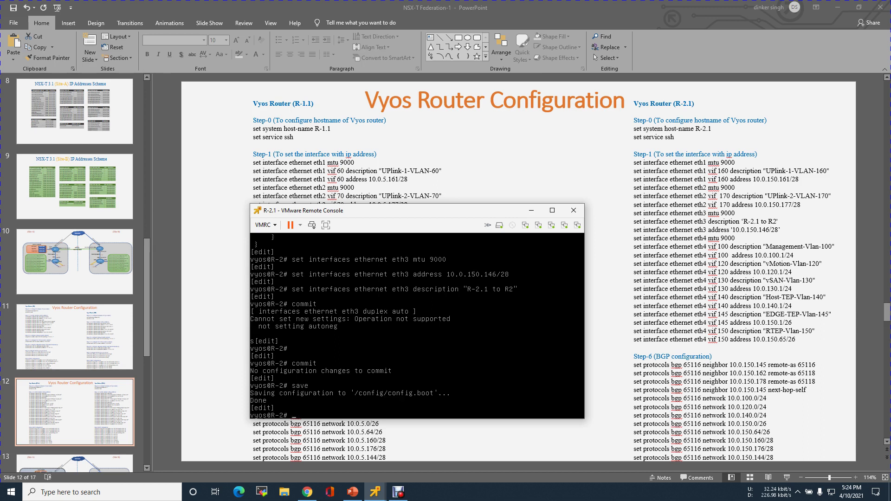
type("exit")
key("Return")
key("Return")
key("Return")
key("Return")
type("show interfaces")
key("Return")
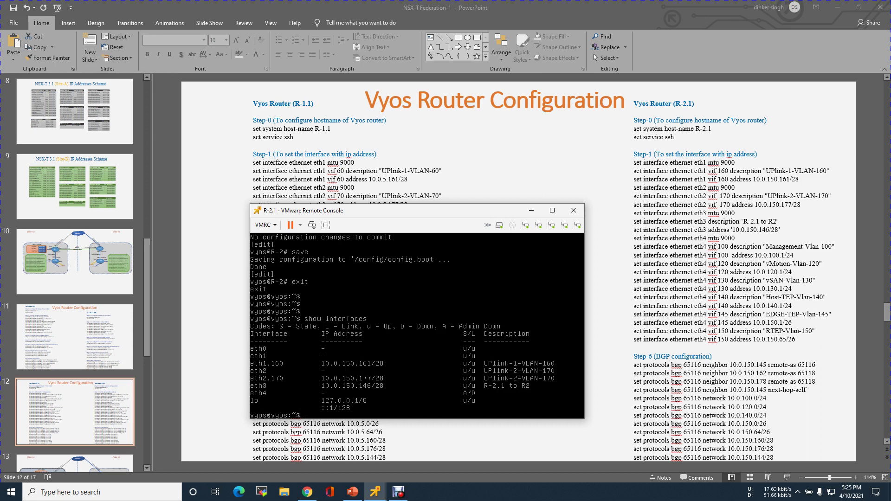
Step: Ping 10.0.150.145 and stop it after Destination Host Unreachable with 100% packet loss
type("ping 10.0.150.14")
key("Return")
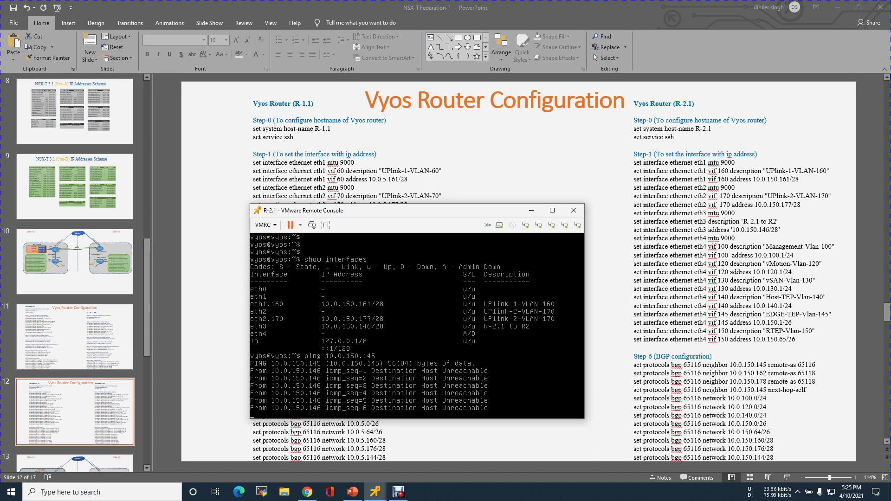
key("ctrl+c")
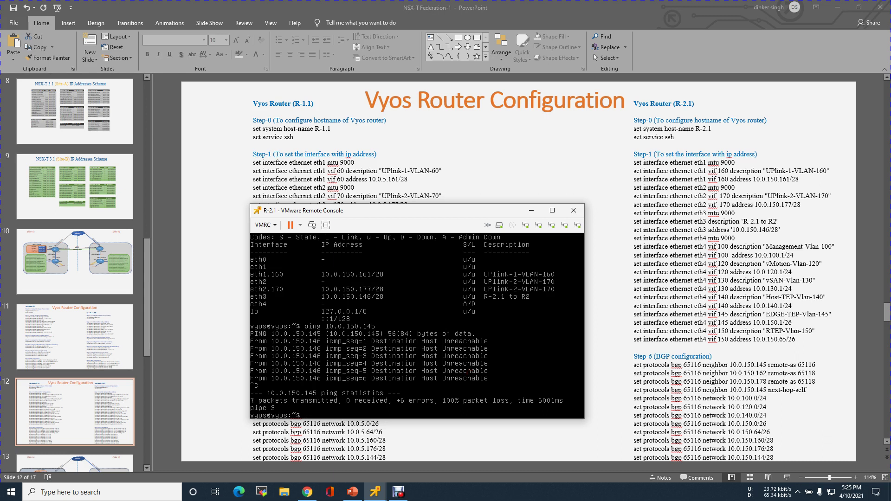
key("Return")
key("Return")
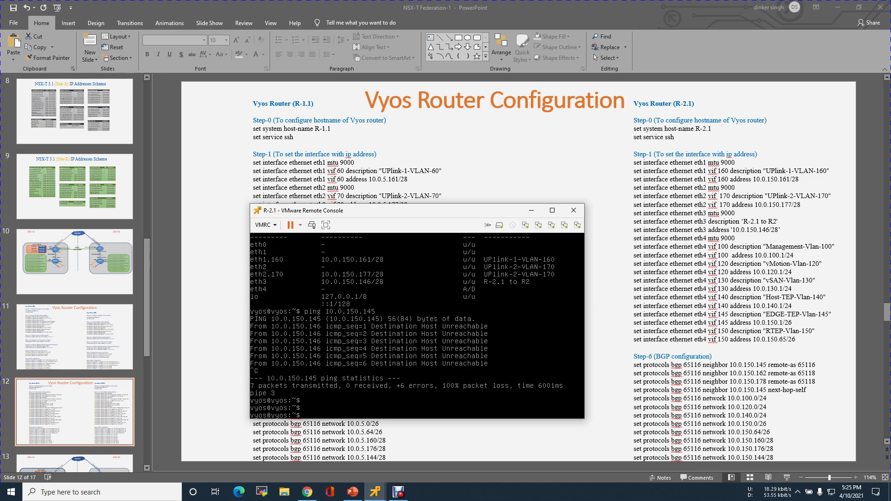
Step: Enter configuration mode and commit MTU 9000 on eth4
type("ig")
key("Tab")
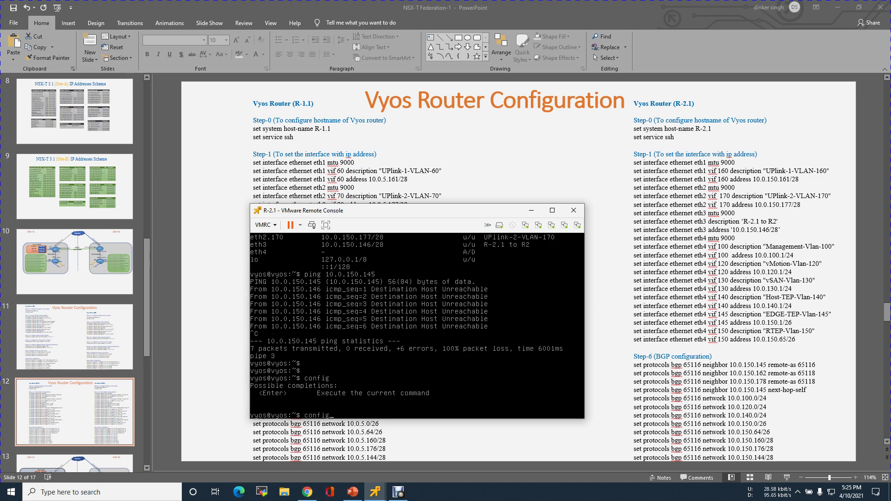
key("Return")
type("set i")
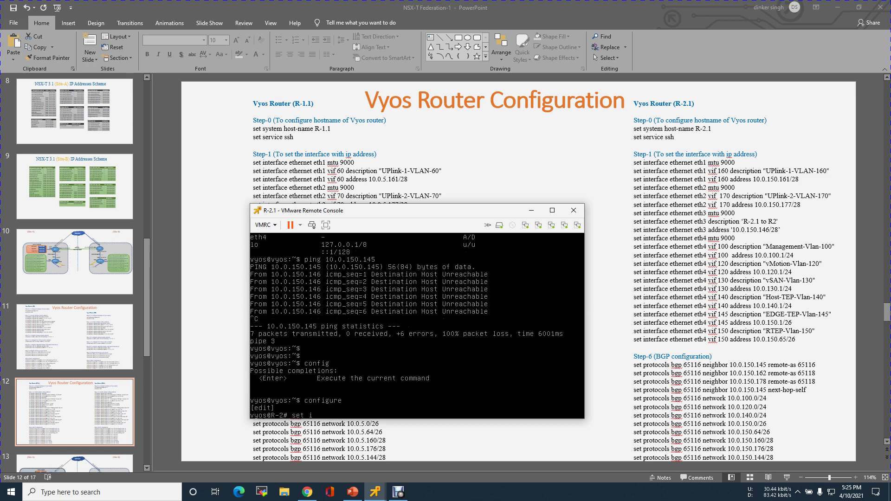
type("nterfaces ethernet 4 mtu 9000")
key("Return")
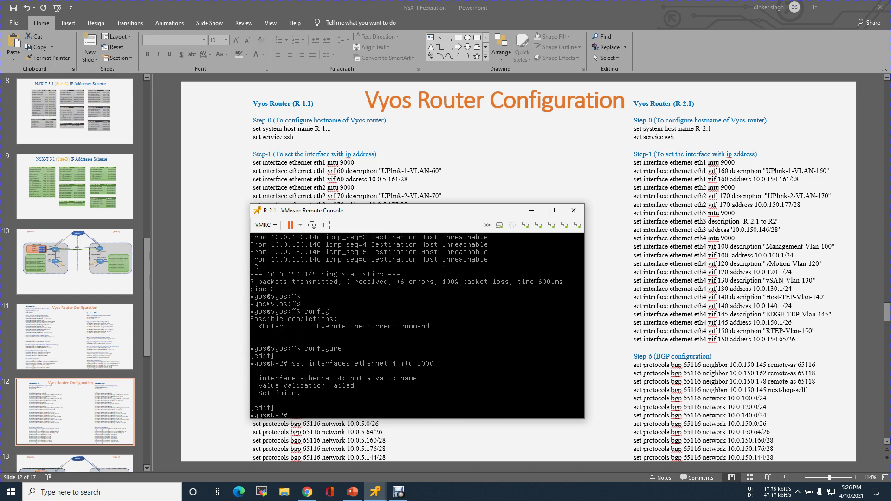
key("Up")
type("eth")
key("Return")
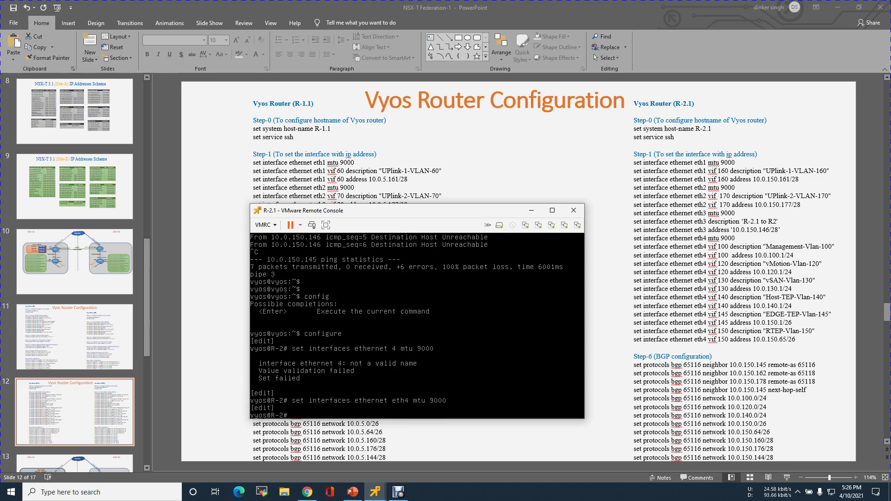
type("commit")
key("Return")
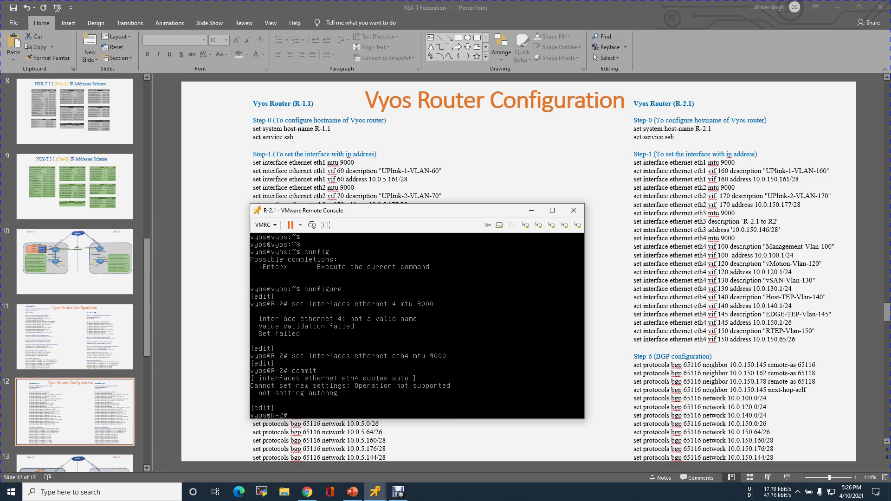
key("Return")
key("Return")
key("Return")
Step: Begin a set interfaces ethernet eth4 vif command and list the vif options
type("set int")
key("Tab")
type("et")
key("Tab")
type("eth4 vif")
key("Tab")
Step: Set eth4 vif 100 description to "Management-Vlan-100"
type("4")
key("BackSpace")
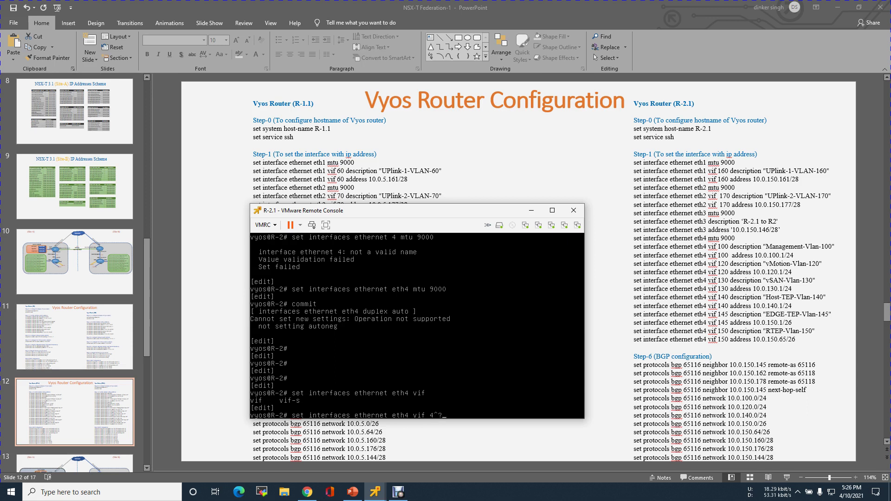
key("BackSpace")
type("100 description \"Management-Vlan-100\"")
key("Return")
Step: Assign address 10.0.100.1/24 to eth4 vif 100
key("Up")
key("BackSpace")
key("BackSpace")
key("BackSpace")
key("BackSpace")
key("BackSpace")
key("BackSpace")
key("BackSpace")
key("BackSpace")
key("BackSpace")
key("BackSpace")
key("BackSpace")
key("BackSpace")
key("BackSpace")
key("BackSpace")
key("BackSpace")
key("BackSpace")
key("BackSpace")
key("BackSpace")
key("BackSpace")
key("BackSpace")
type("ddress 10.0.100.1/24")
key("Return")
Step: Edit a recalled VLAN 100 command toward a VLAN 120 description
key("Up")
key("BackSpace")
type("2")
key("Left")
key("Left")
key("Left")
key("Left")
key("Left")
key("Left")
key("Left")
key("BackSpace")
key("BackSpace")
key("BackSpace")
key("BackSpace")
key("BackSpace")
key("BackSpace")
key("BackSpace")
key("BackSpace")
key("BackSpace")
key("BackSpace")
Step: Describe eth4 vif 120 as vMotion-Vlan-120 and give it address 10.0.120.1/24
key("BackSpace")
type("vMotion-")
key("BackSpace")
type("2")
key("Return")
key("Up")
Step: Describe eth4 vif 130 as vSAN-Vlan-130 by editing the recalled command
key("BackSpace")
key("BackSpace")
key("BackSpace")
key("BackSpace")
key("BackSpace")
key("BackSpace")
key("BackSpace")
key("BackSpace")
key("BackSpace")
key("BackSpace")
key("BackSpace")
key("BackSpace")
key("BackSpace")
key("BackSpace")
key("BackSpace")
key("BackSpace")
key("BackSpace")
key("BackSpace")
key("BackSpace")
key("BackSpace")
key("BackSpace")
type("address 10.0.120.1/24")
key("Return")
key("Up")
key("Up")
key("Left")
key("Left")
key("BackSpace")
type("3")
key("Left")
key("Left")
key("Left")
key("Left")
key("Left")
key("Right")
key("BackSpace")
key("BackSpace")
key("BackSpace")
key("BackSpace")
key("BackSpace")
key("BackSpace")
key("BackSpace")
type("vSA")
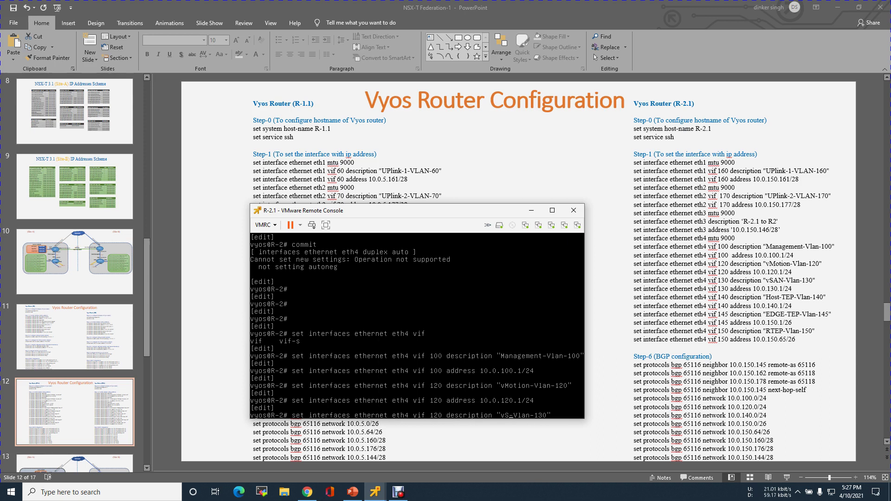
type("N")
key("Left")
key("Left")
key("Left")
key("Left")
key("Left")
key("Left")
key("Left")
key("Left")
key("Left")
key("Left")
key("Left")
key("Left")
key("Left")
key("Left")
key("Left")
key("Left")
key("Left")
key("Left")
key("Left")
key("BackSpace")
type("3")
key("Return")
Step: Give eth4 vif 130 the address 10.0.130.1/24
key("Up")
key("Up")
key("Left")
key("Left")
key("Left")
key("Left")
key("Left")
key("Left")
key("BackSpace")
type("3")
key("Left")
key("Left")
key("Left")
key("Left")
key("Left")
key("Left")
key("Left")
key("Left")
key("Left")
key("Left")
key("Left")
key("Left")
key("Left")
key("Left")
key("Left")
key("Left")
key("Left")
key("BackSpace")
type("3")
key("Return")
Step: Describe eth4 vif 140 as Host-TEP-Vlan-140
key("Up")
key("Up")
key("Left")
key("Left")
key("BackSpace")
type("4")
key("Left")
key("Left")
key("Left")
key("Left")
key("Left")
key("Left")
key("Left")
key("Left")
key("BackSpace")
key("BackSpace")
key("BackSpace")
key("BackSpace")
type("Host-TEP")
key("Left")
key("Left")
key("Left")
key("Left")
key("Left")
key("Left")
key("Left")
key("Left")
key("Left")
key("Left")
key("Left")
key("Left")
key("Left")
key("Left")
key("Left")
key("Left")
key("Left")
key("Left")
key("Left")
key("Left")
Step: Give eth4 vif 140 the address 10.0.140.1/24
key("BackSpace")
key("BackSpace")
type("40")
key("Return")
key("Up")
key("BackSpace")
key("BackSpace")
key("BackSpace")
key("BackSpace")
key("BackSpace")
key("BackSpace")
key("BackSpace")
key("BackSpace")
key("BackSpace")
key("BackSpace")
key("BackSpace")
key("BackSpace")
key("BackSpace")
key("BackSpace")
key("BackSpace")
key("BackSpace")
key("BackSpace")
key("BackSpace")
key("BackSpace")
key("BackSpace")
key("BackSpace")
key("BackSpace")
key("BackSpace")
key("BackSpace")
key("BackSpace")
key("BackSpace")
key("BackSpace")
type("address 10.0.140.1/24")
key("Return")
Step: Describe eth4 vif 145 as EDGE-TEP-Vlan-145
key("Up")
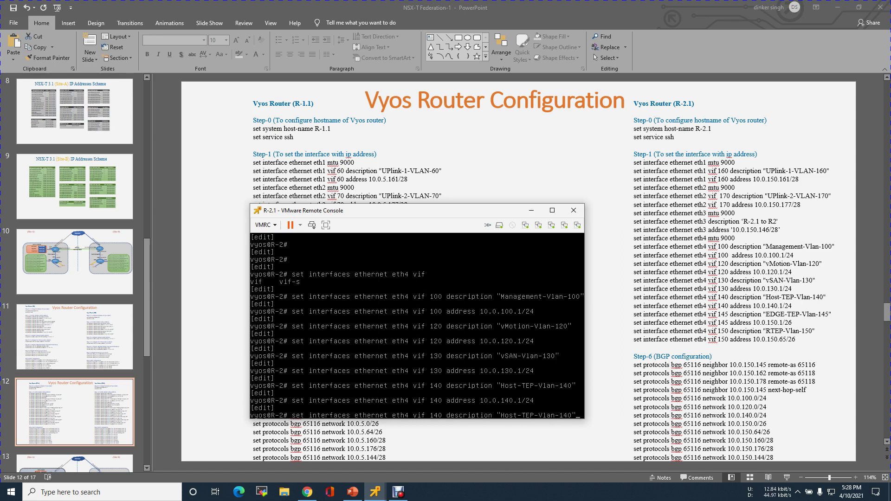
key("Left")
key("BackSpace")
type("5")
key("Left")
key("Left")
key("Left")
key("Left")
key("Left")
key("Left")
key("Left")
key("BackSpace")
key("BackSpace")
key("BackSpace")
key("BackSpace")
type("EDGE")
key("Left")
key("Left")
key("Left")
key("Left")
key("Left")
key("Left")
key("Left")
key("Left")
key("Left")
key("Left")
key("Left")
key("Left")
key("Left")
key("Left")
key("Left")
key("Left")
key("Left")
key("Left")
key("BackSpace")
type("5")
key("Return")
Step: Begin the vif 145 address command with 10.0.150
key("Up")
key("BackSpace")
key("BackSpace")
key("BackSpace")
key("BackSpace")
key("BackSpace")
key("BackSpace")
key("BackSpace")
key("BackSpace")
key("BackSpace")
key("BackSpace")
key("BackSpace")
key("BackSpace")
key("BackSpace")
key("BackSpace")
key("BackSpace")
key("BackSpace")
key("BackSpace")
key("BackSpace")
key("BackSpace")
key("BackSpace")
key("BackSpace")
key("BackSpace")
type("address 10.0.150")
type("/26")
Step: Give eth4 vif 145 the address 10.0.150.1/26
key("Return")
Step: Describe eth4 vif 150 as RTEP-Vlan-150
key("Up")
Step: Give eth4 vif 150 address 10.0.150.65/26 and commit the configuration
key("Up")
key("BackSpace")
key("BackSpace")
key("BackSpace")
type("50\"")
key("Left")
key("Left")
key("Left")
key("Left")
key("Left")
key("Left")
key("Left")
key("Left")
key("Left")
key("Left")
key("Left")
key("BackSpace")
key("BackSpace")
key("BackSpace")
key("BackSpace")
key("BackSpace")
type("R")
key("BackSpace")
key("BackSpace")
type("50")
key("Return")
key("Up")
key("BackSpace")
key("BackSpace")
key("BackSpace")
key("BackSpace")
key("BackSpace")
key("BackSpace")
key("BackSpace")
key("BackSpace")
key("BackSpace")
key("BackSpace")
key("BackSpace")
key("BackSpace")
key("BackSpace")
key("BackSpace")
key("BackSpace")
key("BackSpace")
key("BackSpace")
key("BackSpace")
key("BackSpace")
key("BackSpace")
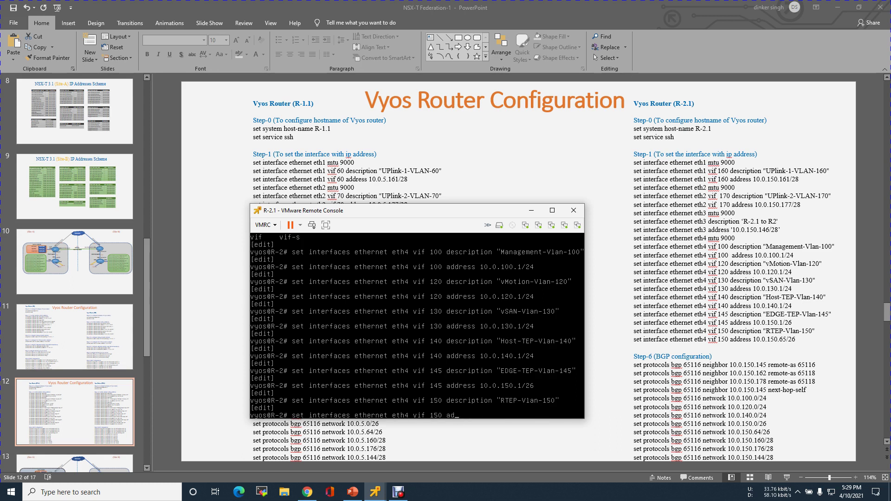
key("BackSpace")
type("address 10.0.150.65/26")
key("Return")
type("commit")
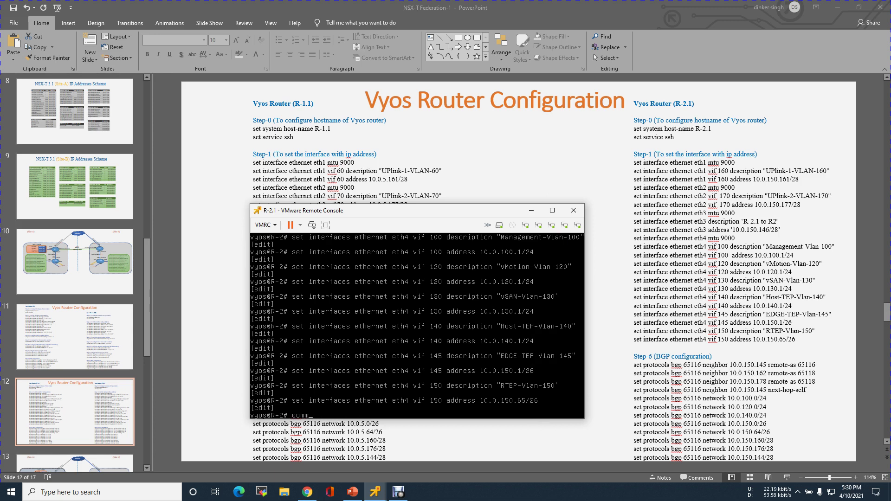
key("Return")
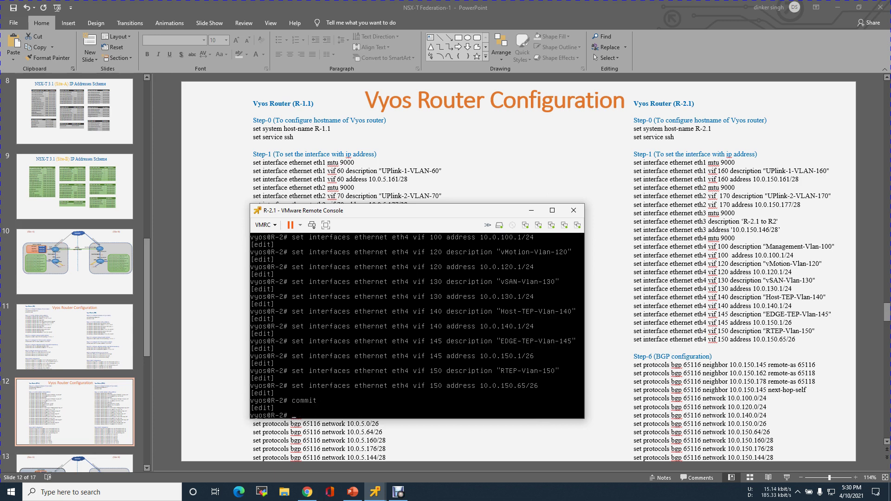
Step: Save the router configuration and leave configuration mode
type("save")
key("Return")
type("exit")
key("Return")
Step: List the interfaces with show interfaces, then ping 10.0.150.145
key("Return")
key("Return")
key("Return")
type("show interfaces")
key("Return")
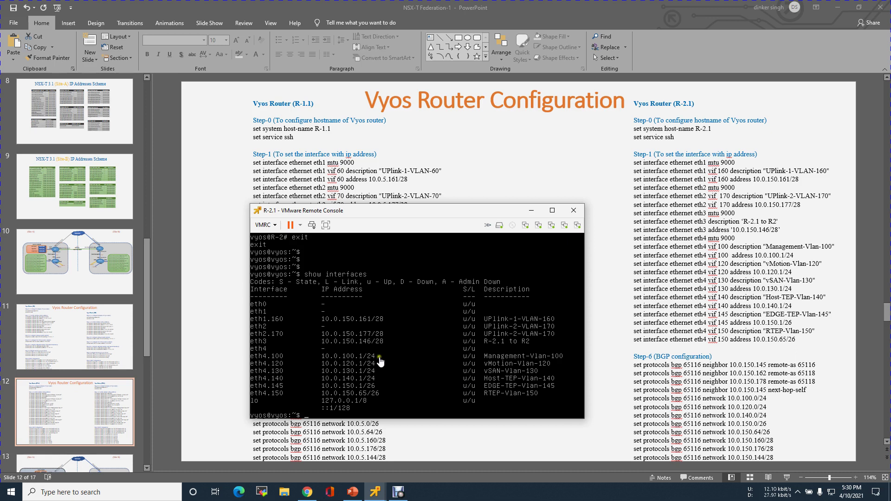
type("ping 10.0.150.145")
key("Return")
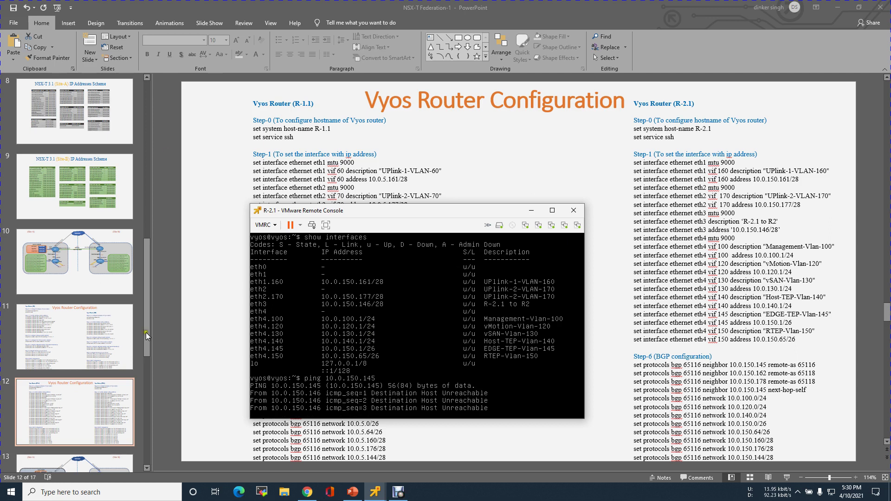
Step: Show slide 10's network diagram in PowerPoint, then list the open VMware console windows
left_click(75, 267)
left_click(81, 263)
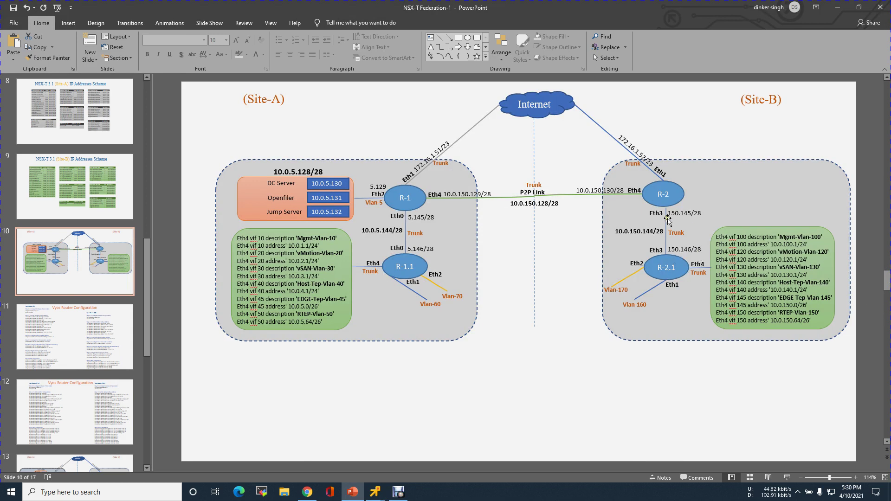
left_click(371, 493)
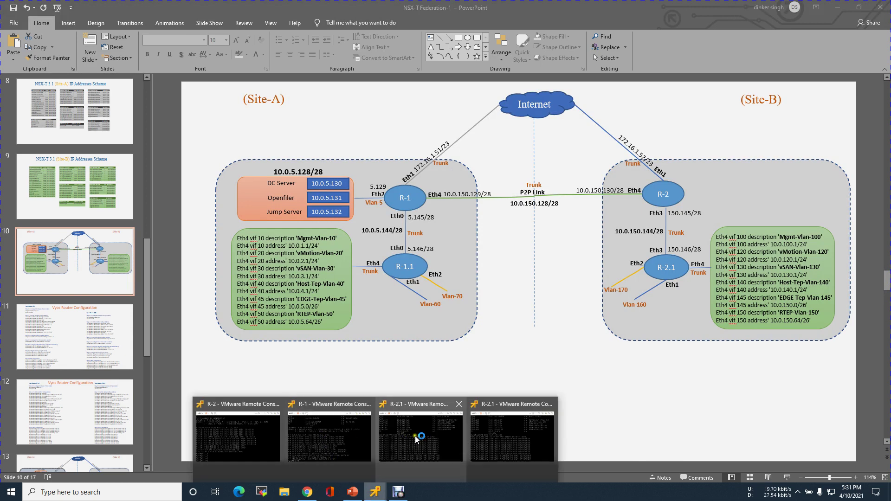